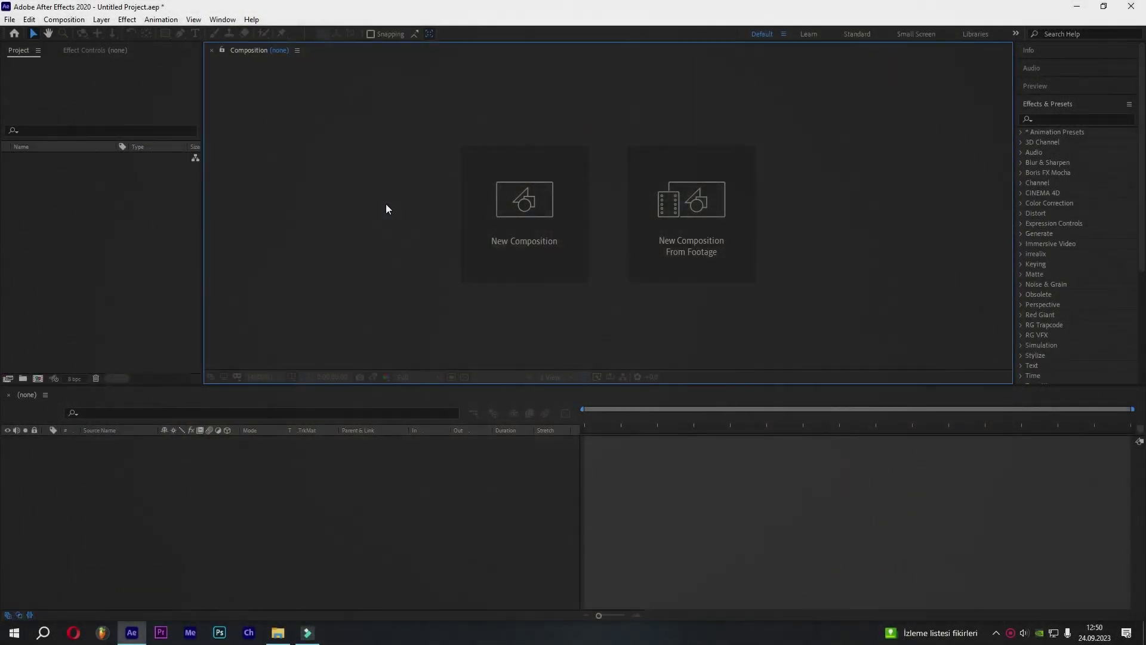
- Import the fog_-_53358 (1080p) clip into the project and build a composition from it
left_click(277, 632)
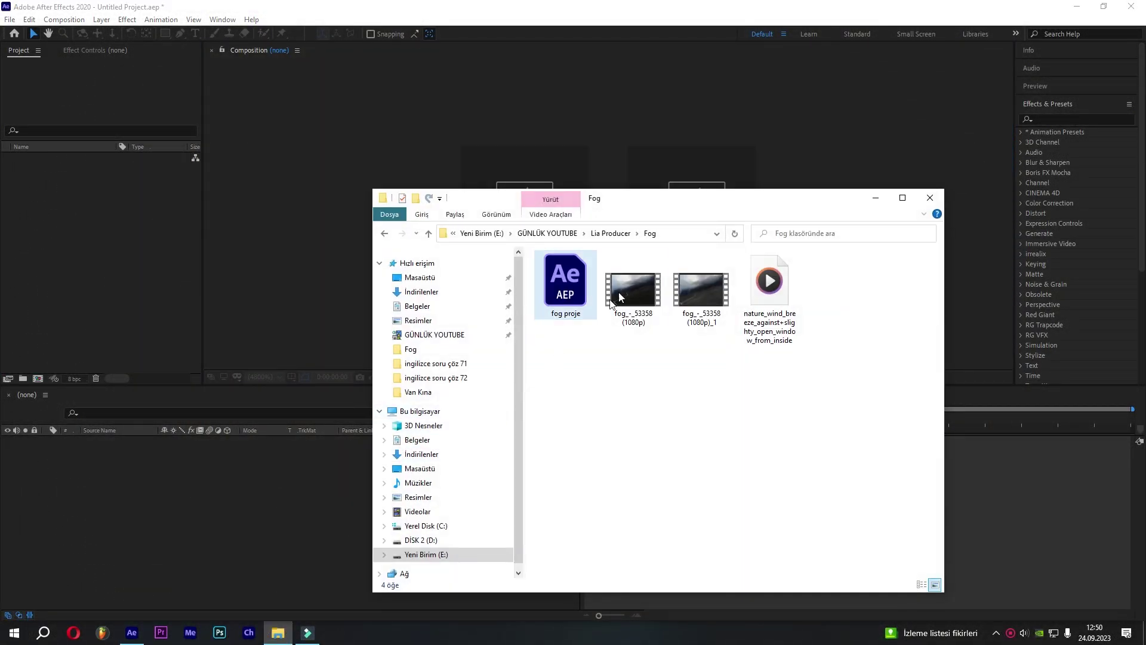
left_click(625, 291)
left_click_drag(474, 301, 127, 267)
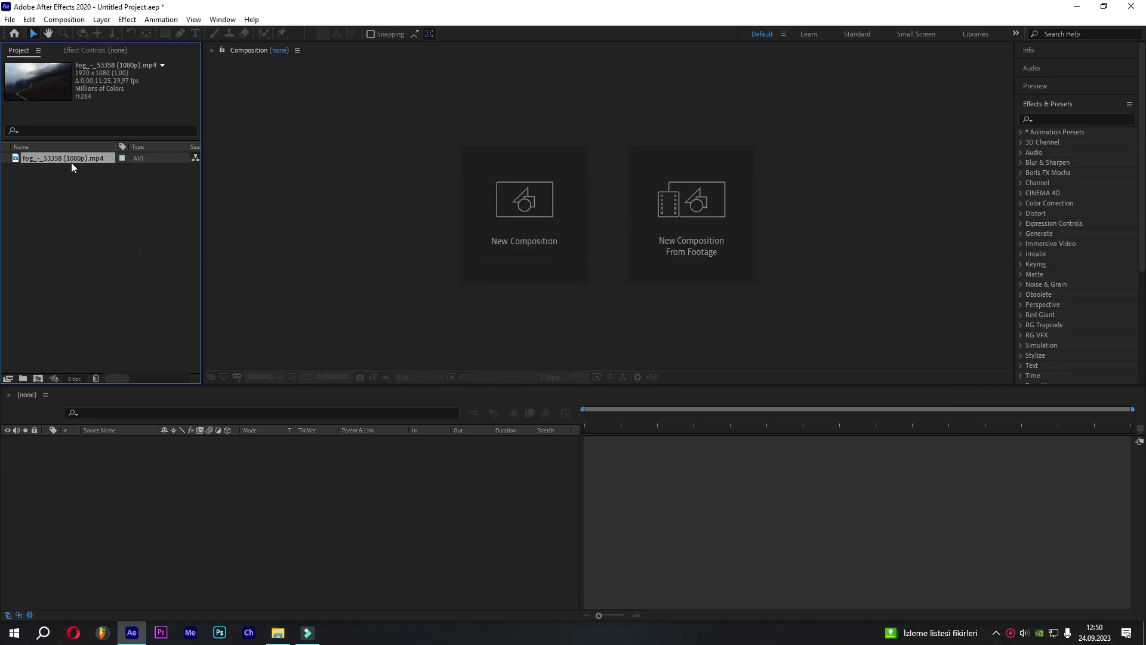
left_click_drag(55, 178, 37, 378)
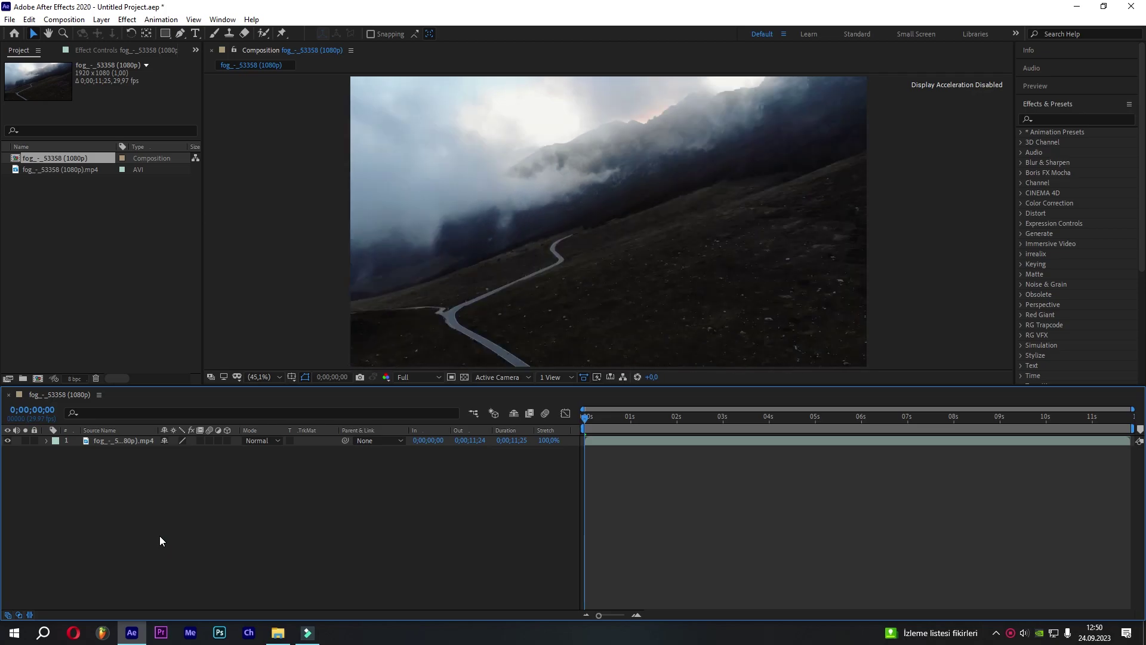
- Hide the fog footage layer and add a new black solid layer named 'fog'
left_click(7, 441)
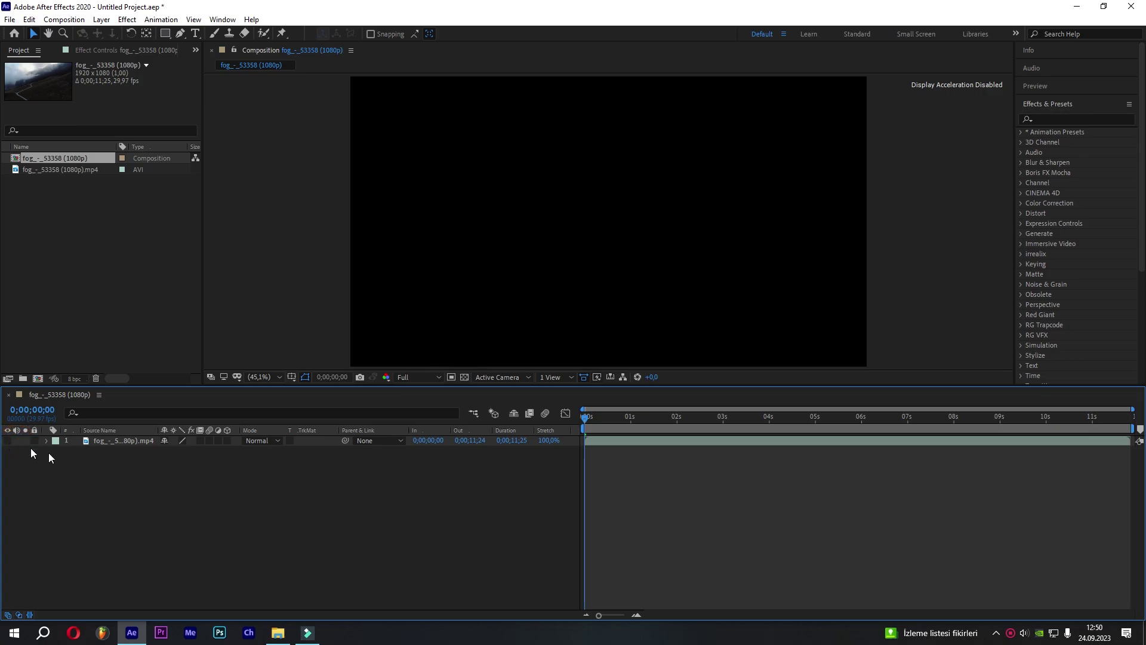
right_click(145, 474)
mouse_move(173, 482)
left_click(345, 513)
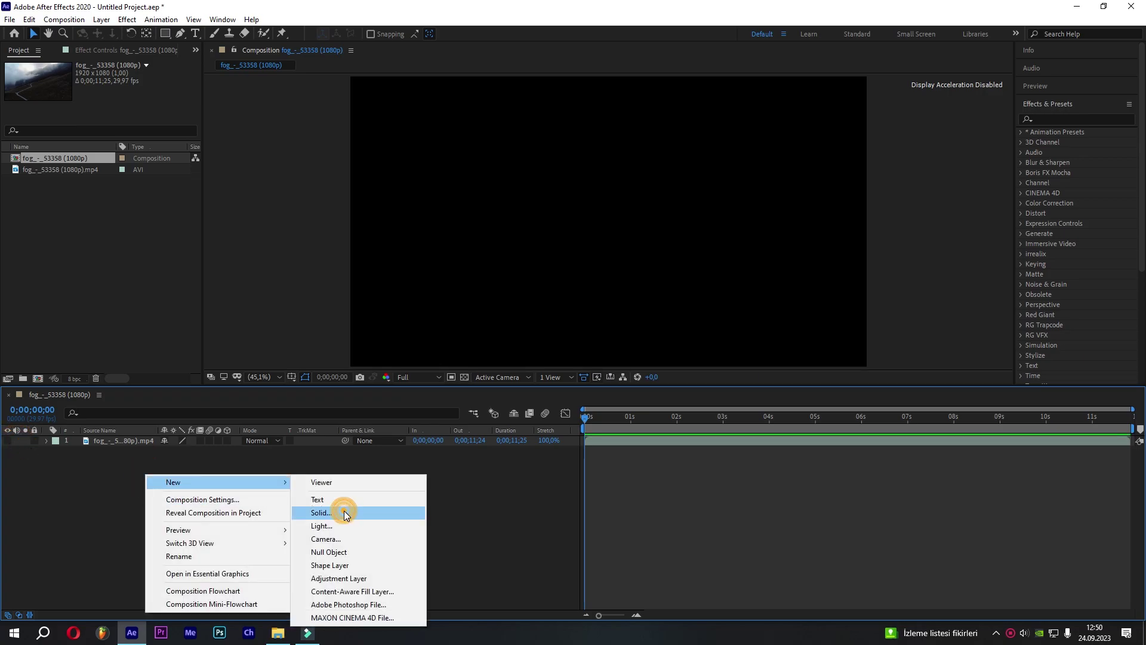
type("fo")
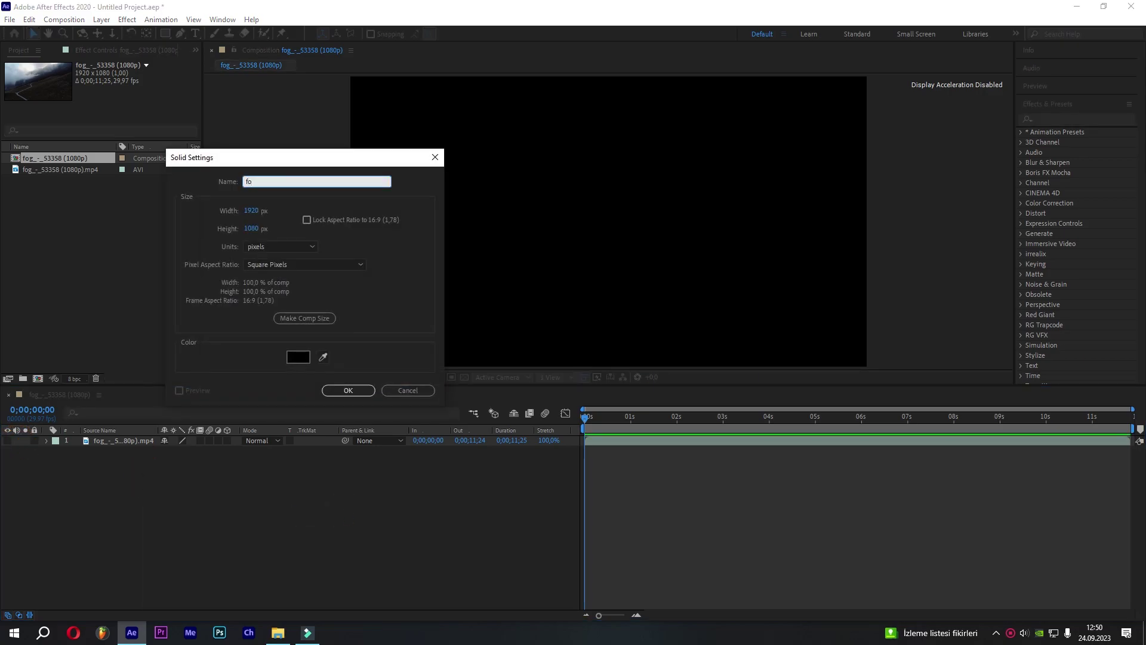
type("g")
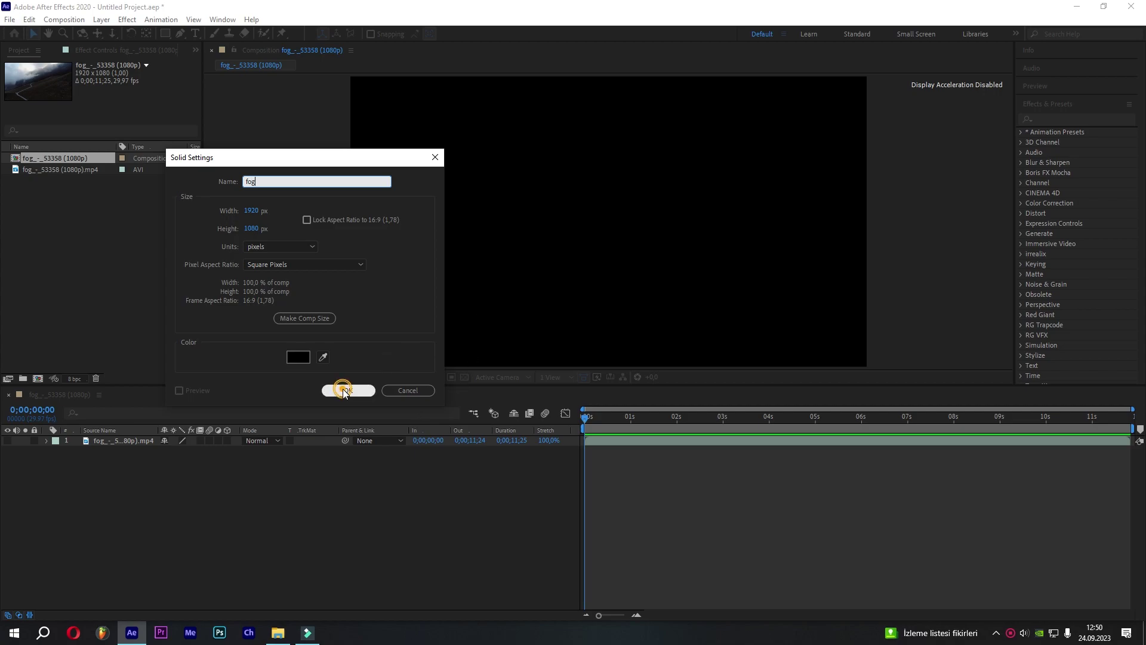
left_click(344, 391)
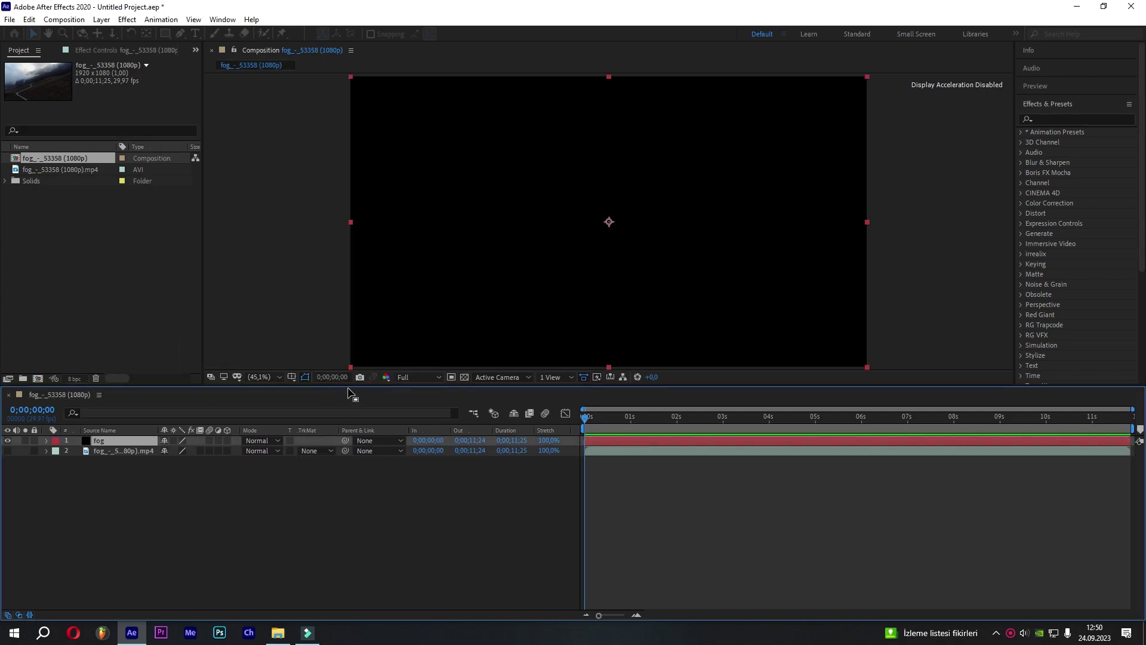
left_click(1051, 120)
- Find Fractal Noise with the search 'frac' and apply it to the fog solid
type("frac")
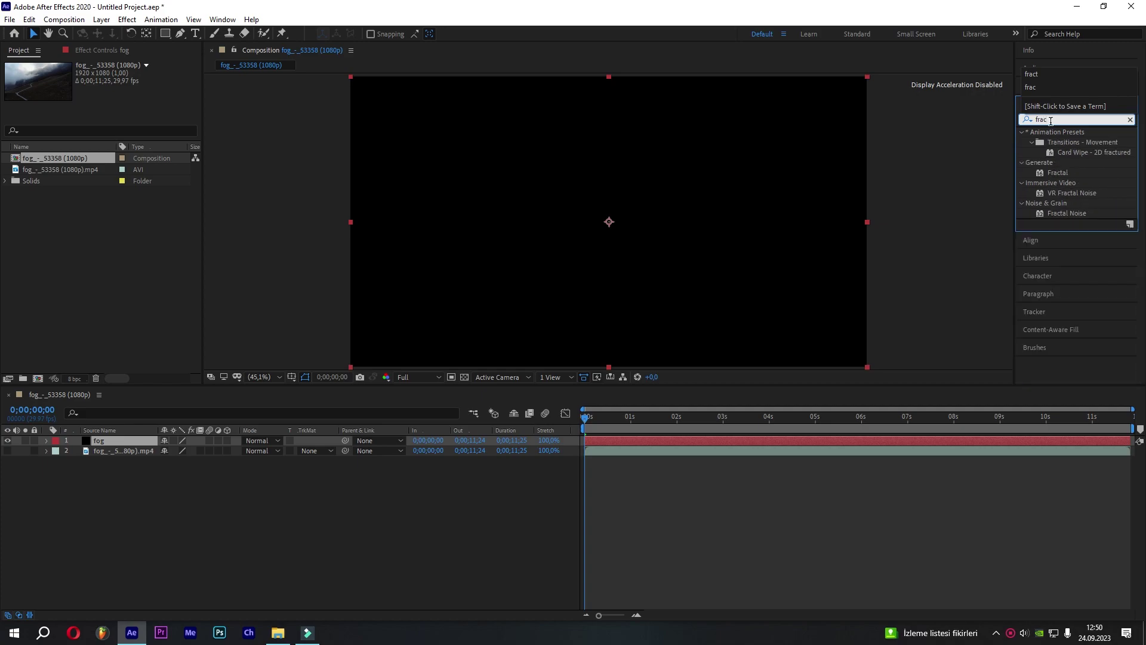
left_click(1081, 214)
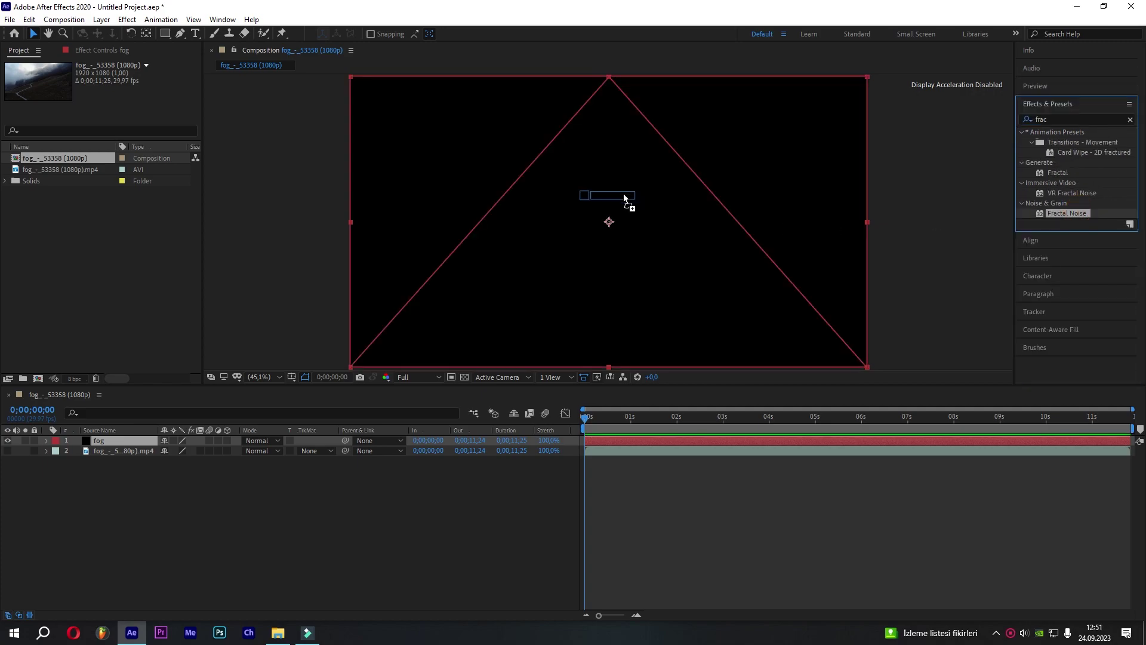
left_click_drag(1077, 215, 625, 197)
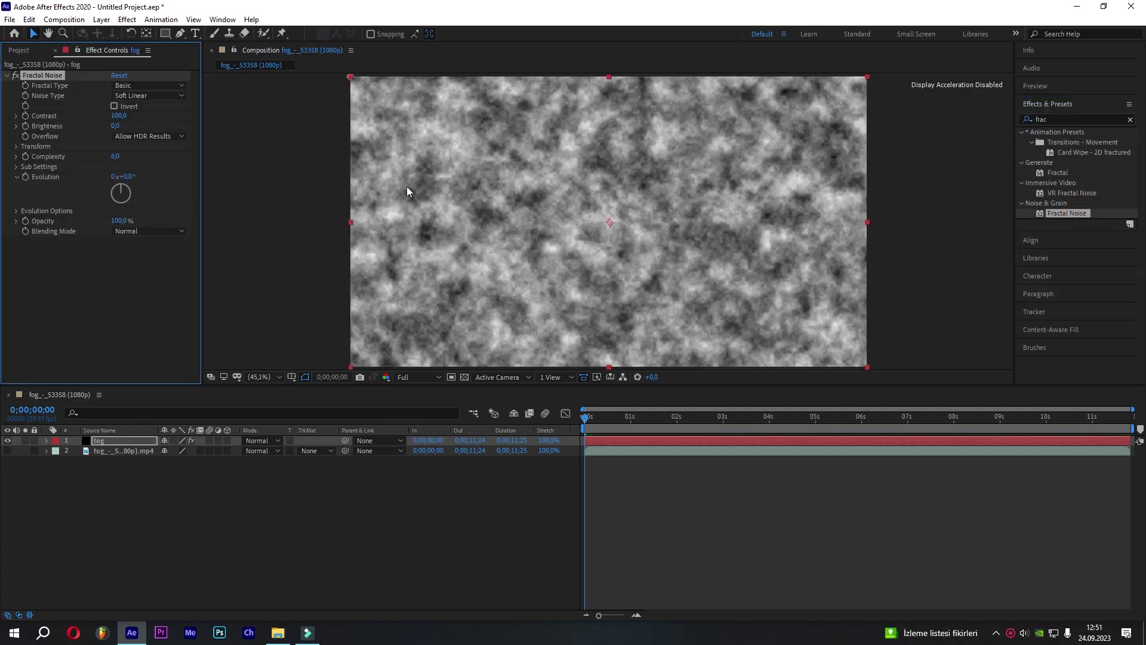
left_click_drag(582, 417, 649, 422)
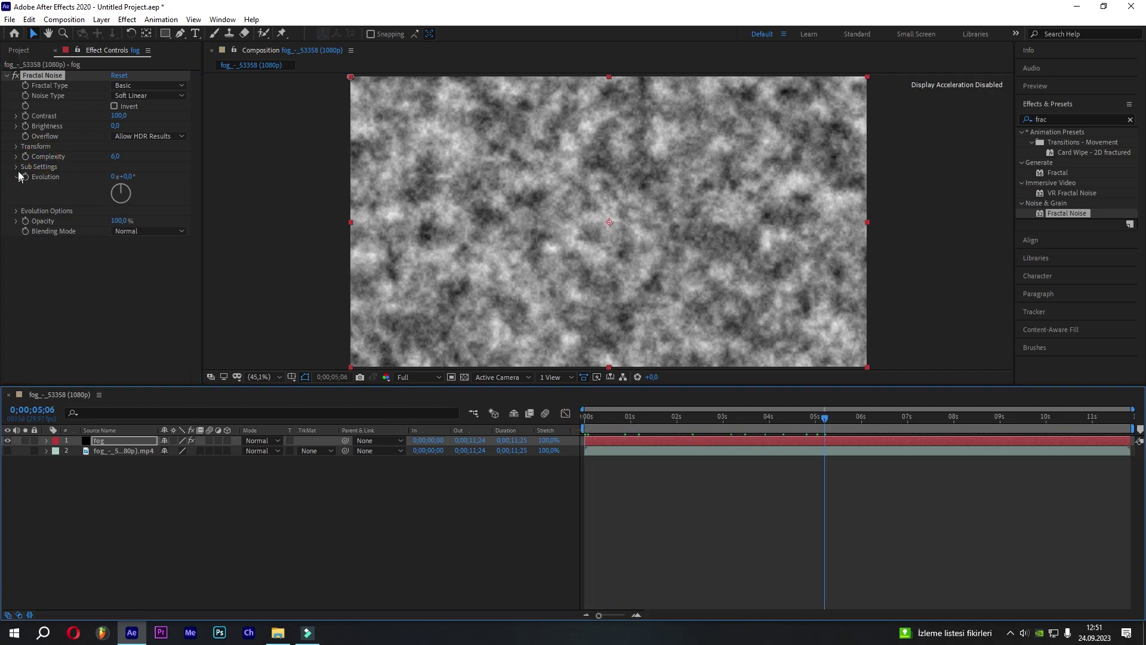
- Expand fog > Effects > Fractal Noise > Transform in the timeline
left_click(16, 147)
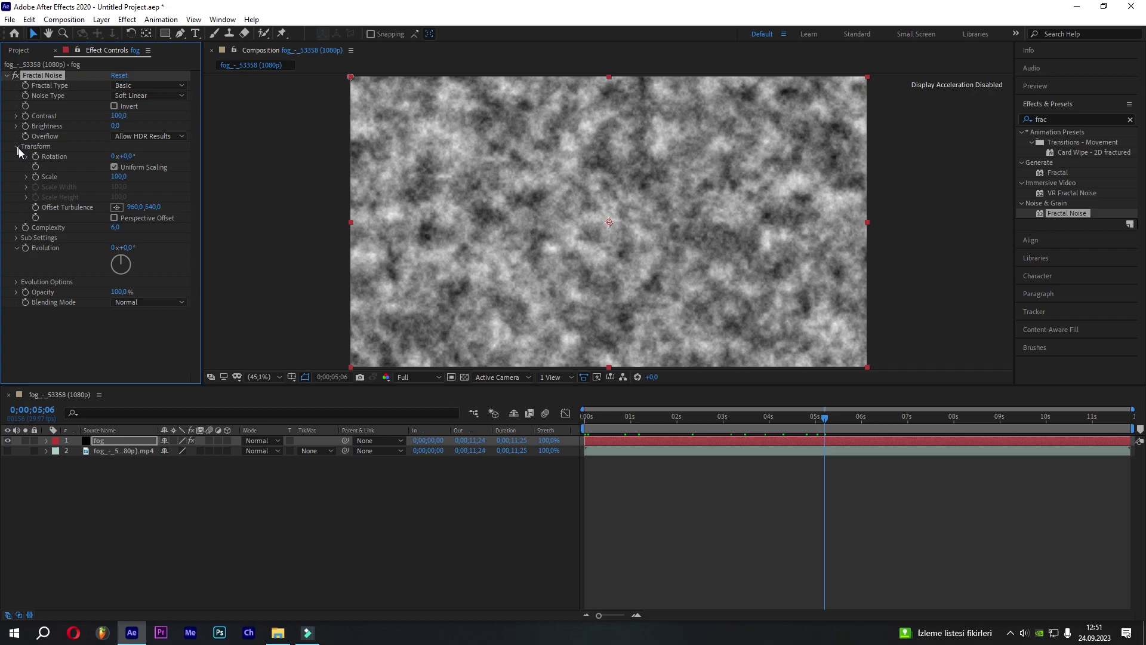
left_click(48, 441)
left_click(58, 451)
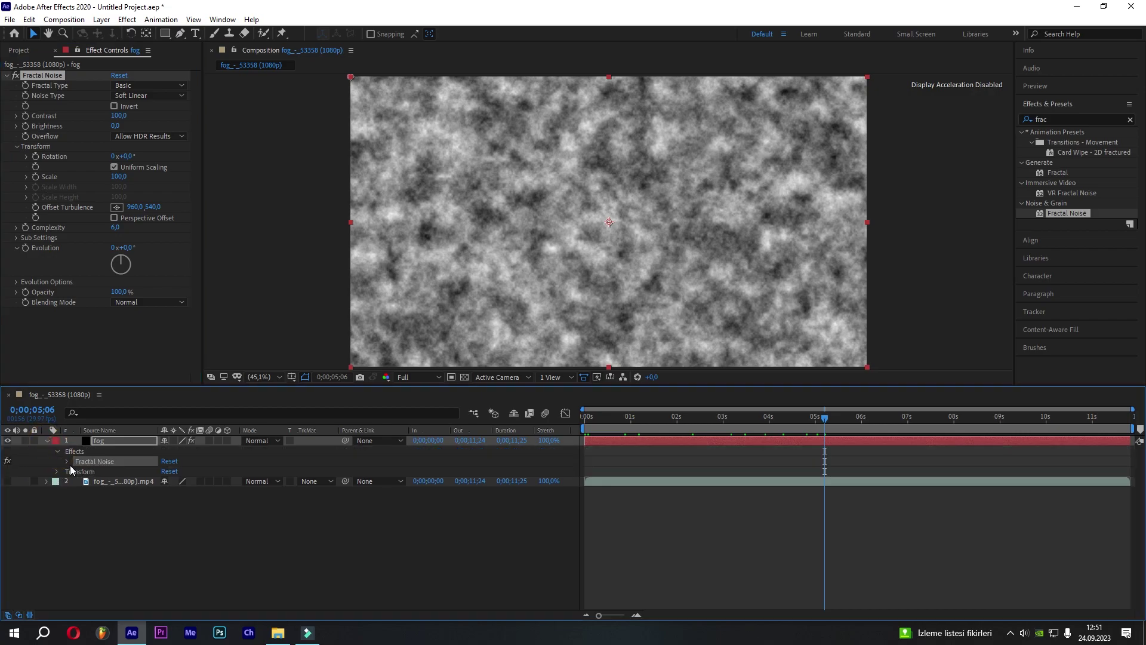
left_click(68, 462)
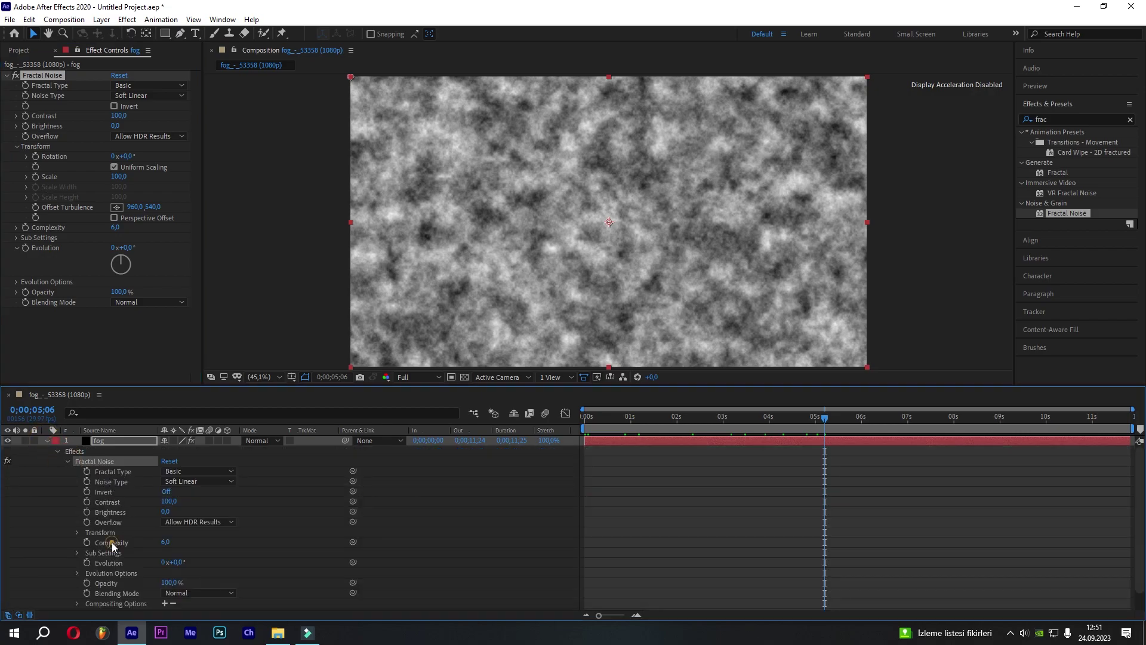
left_click(77, 532)
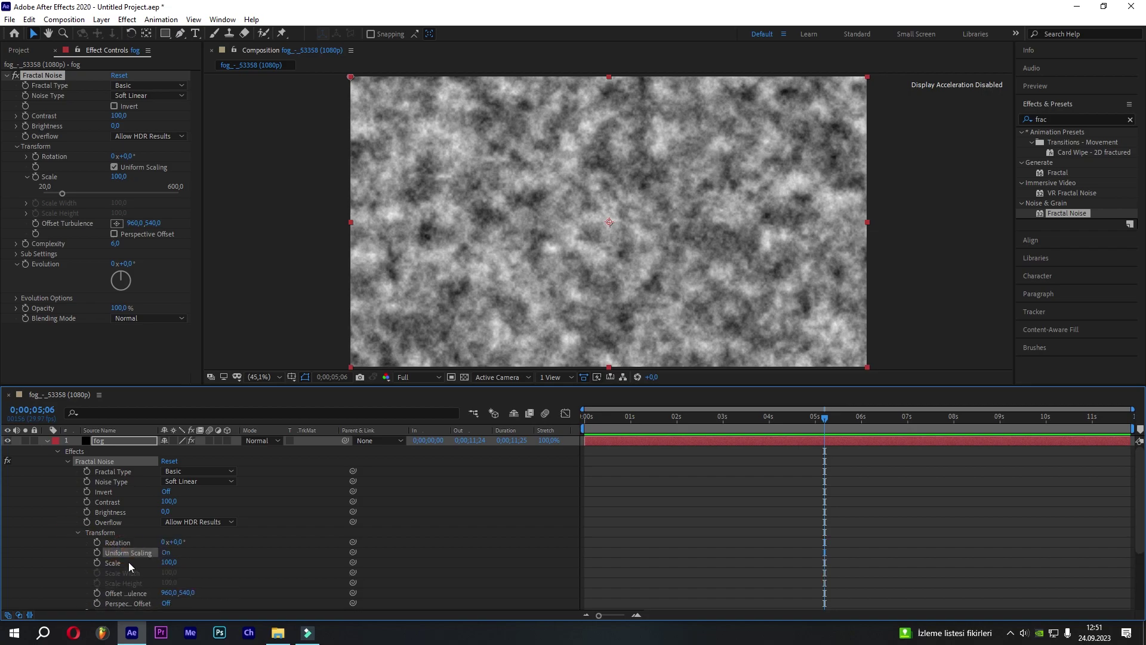
scroll(129, 565, "down", 2)
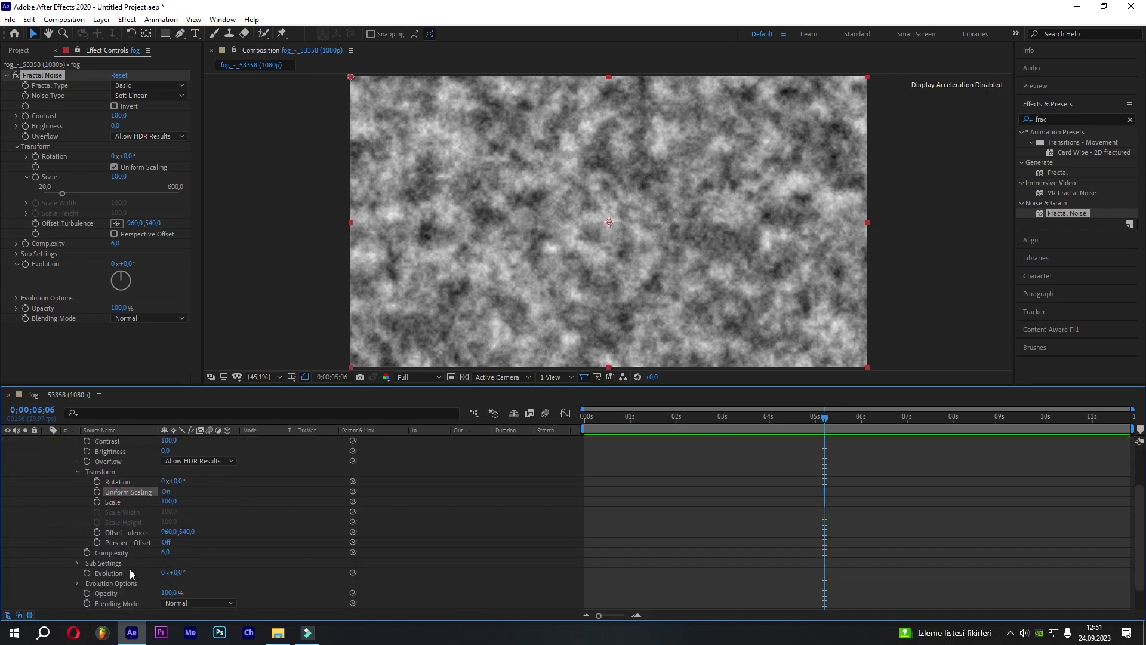
- Give Offset Turbulence the expression [value[0]+time*100, value[1]-time*30]
left_click(98, 534, "alt")
type("[value")
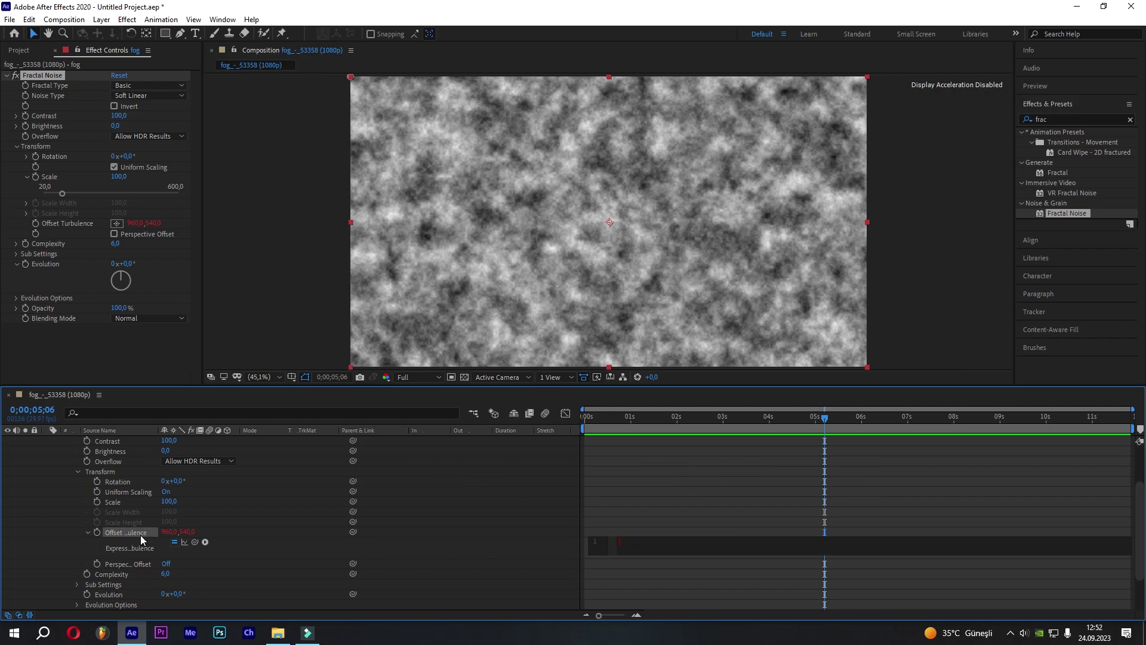
type("[0]")
type("+time*100, val")
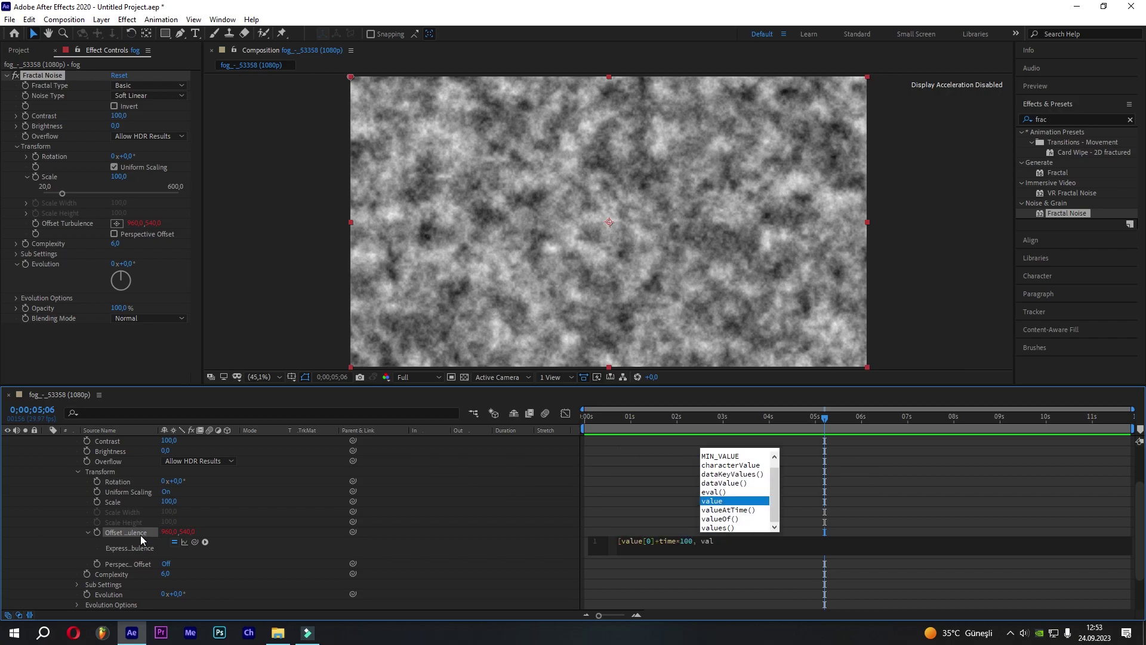
type("ue[1]-")
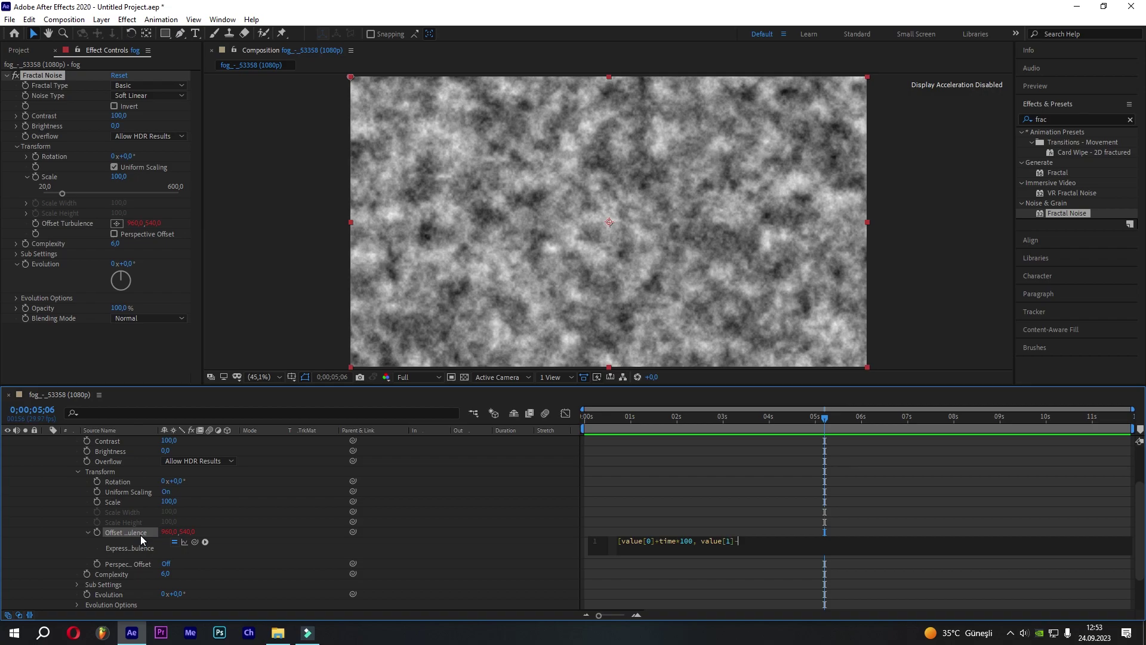
type("time*30")
left_click(659, 503)
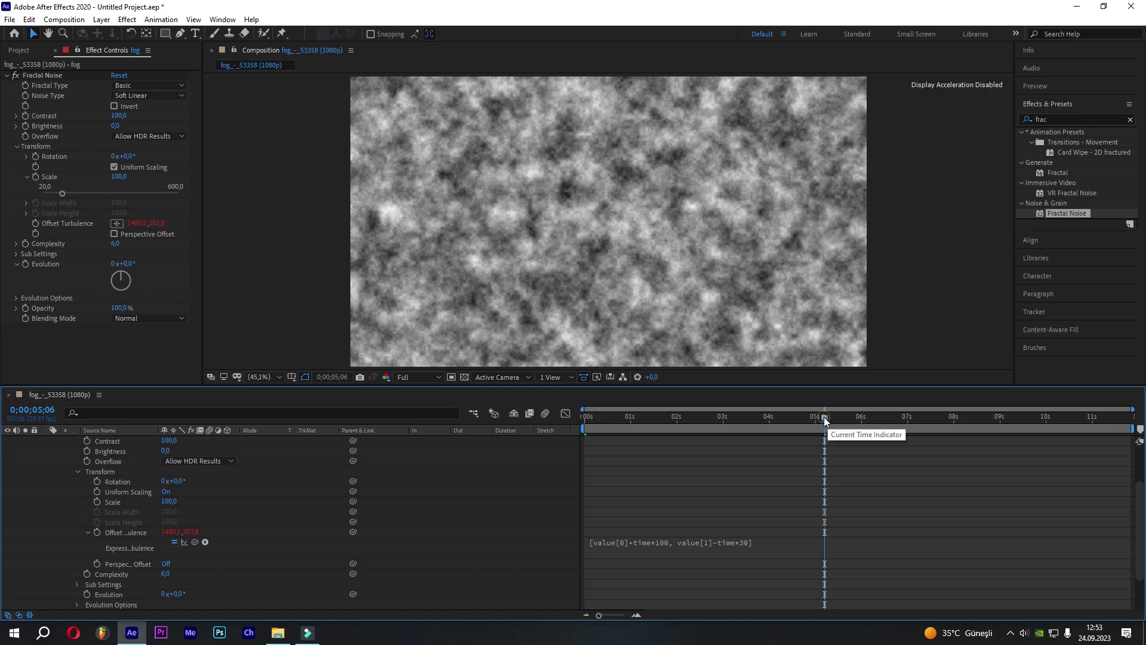
- Preview the drifting noise at Quarter resolution, then restore Full resolution
left_click_drag(825, 421, 783, 422)
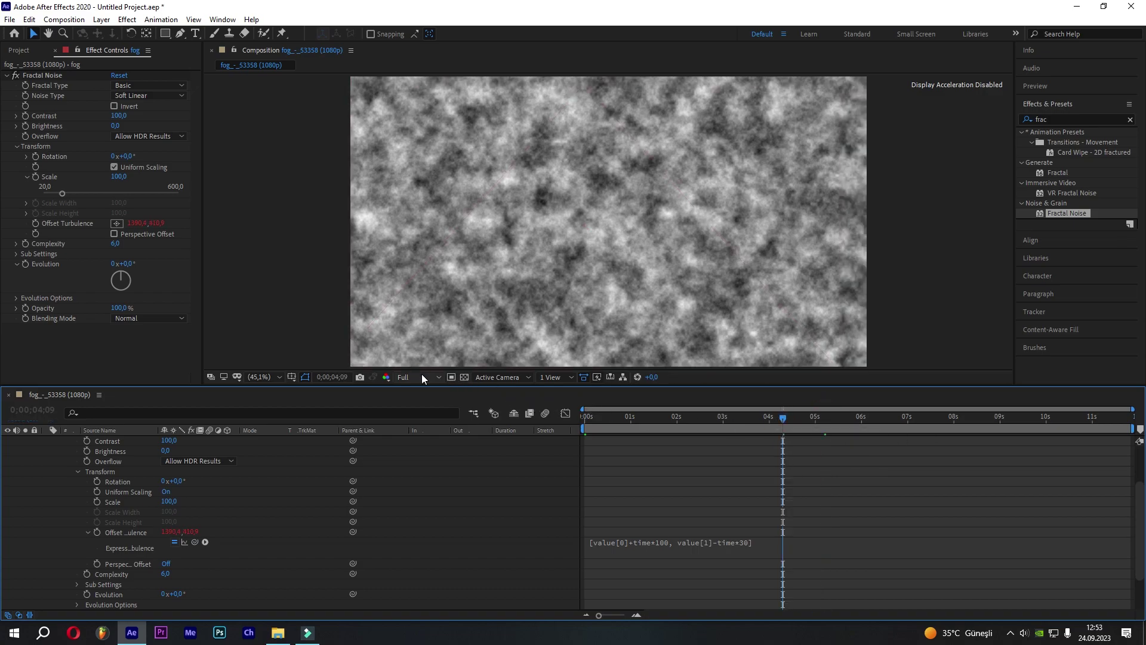
left_click(422, 375)
left_click(424, 446)
mouse_move(586, 420)
left_mouse_down()
mouse_move(819, 421)
mouse_move(778, 443)
left_mouse_up()
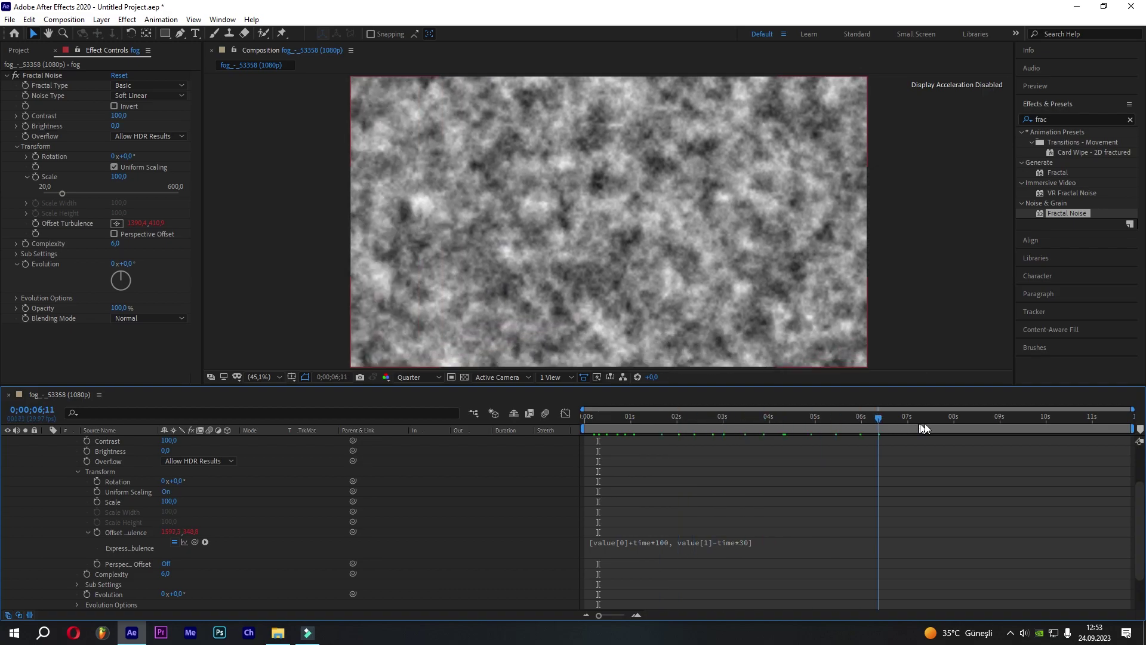
key("space")
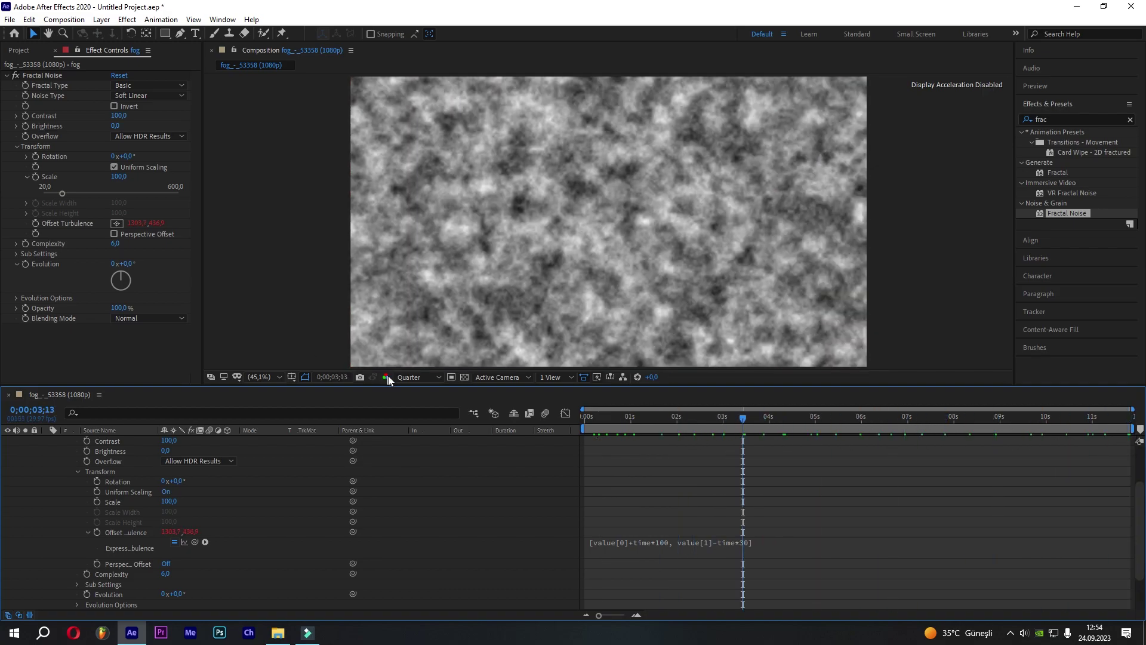
left_click(421, 376)
left_click(417, 400)
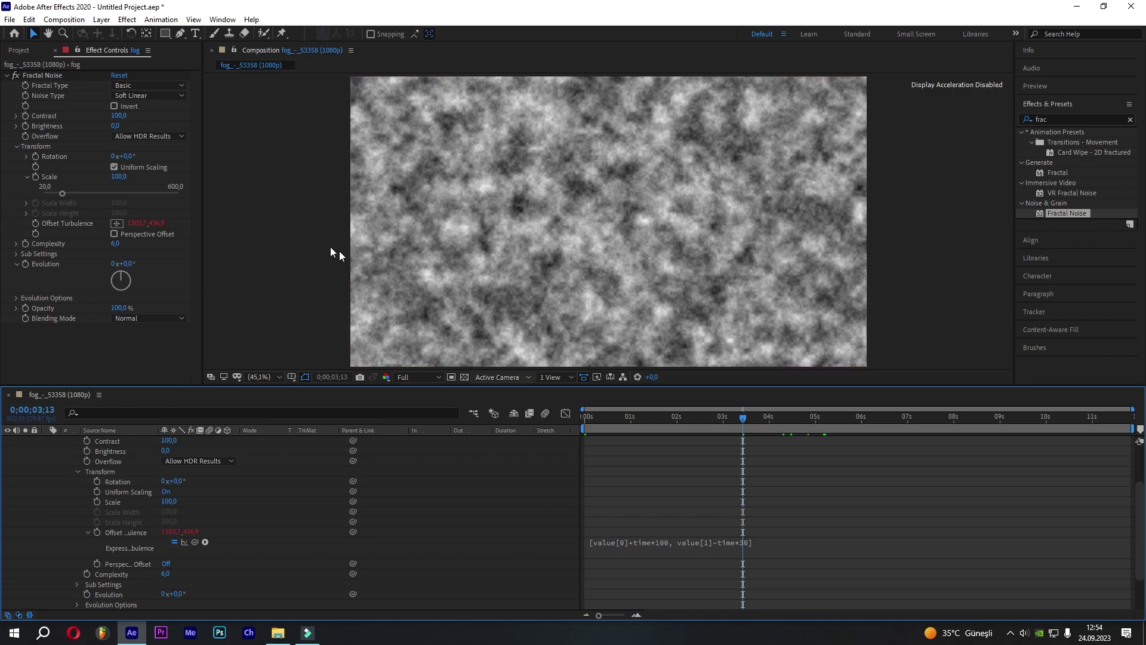
left_click(115, 167)
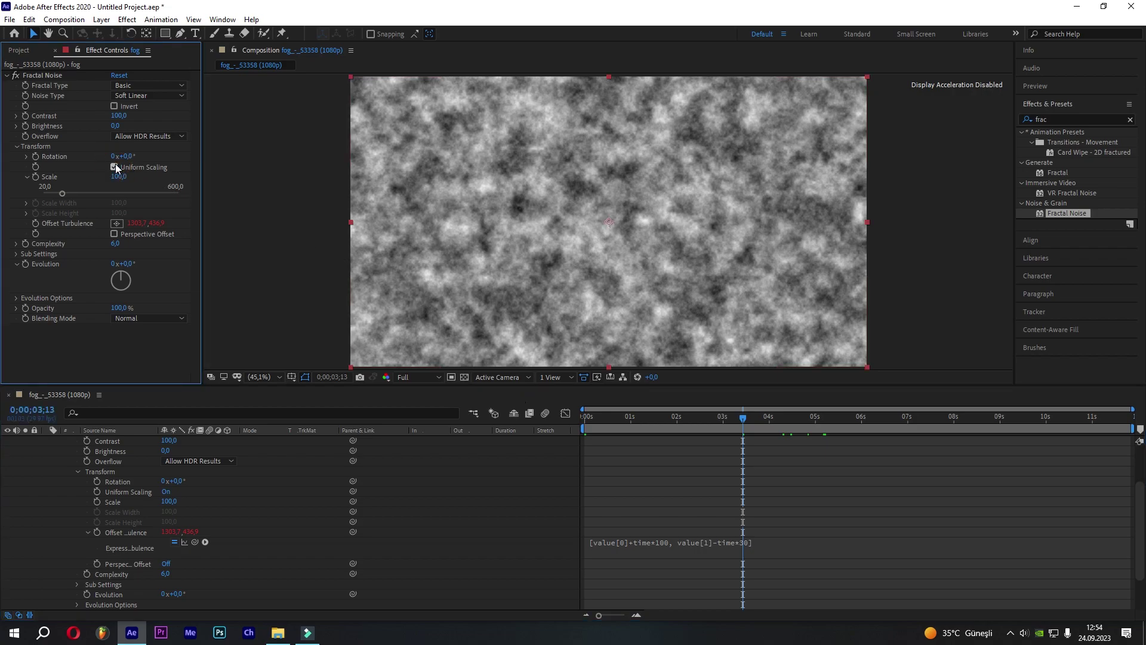
- Switch the Fractal Type to Subscale and set Contrast to 96
left_click(149, 85)
left_click(128, 278)
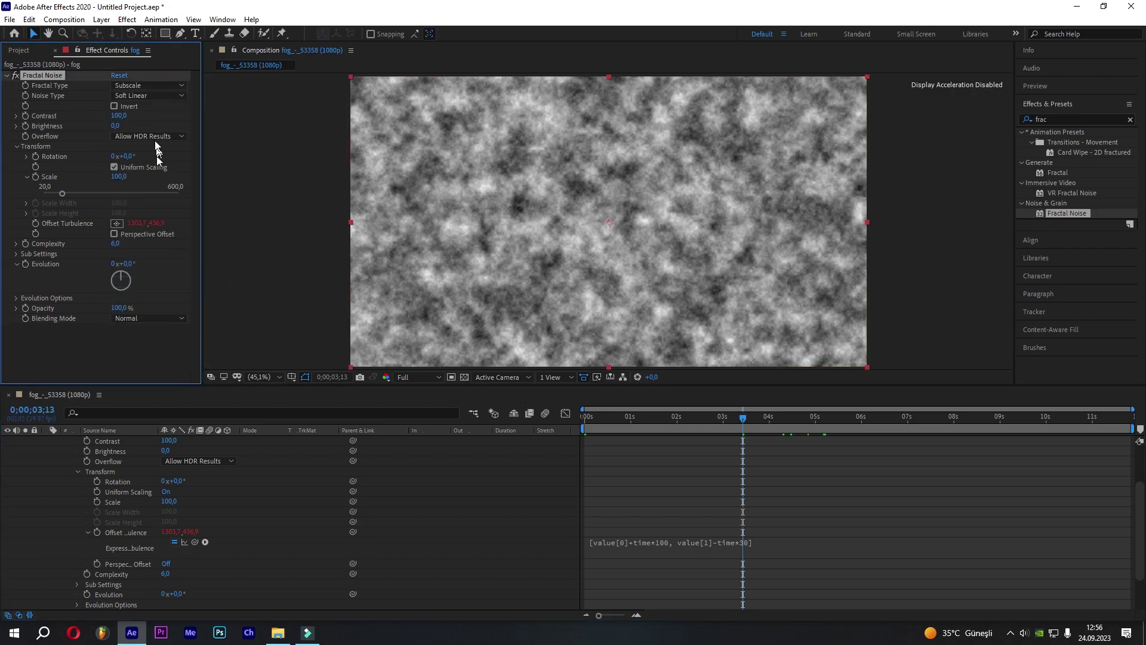
left_click(123, 115)
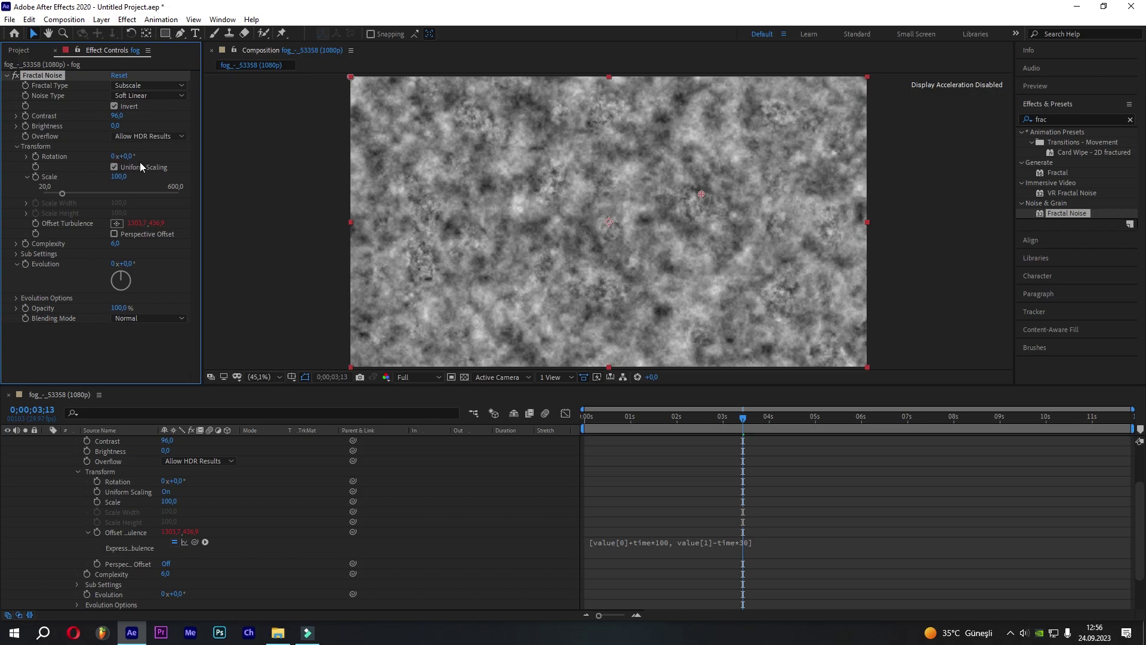
- Collapse Transform and set Fractal Noise Complexity to 20
left_click(18, 147)
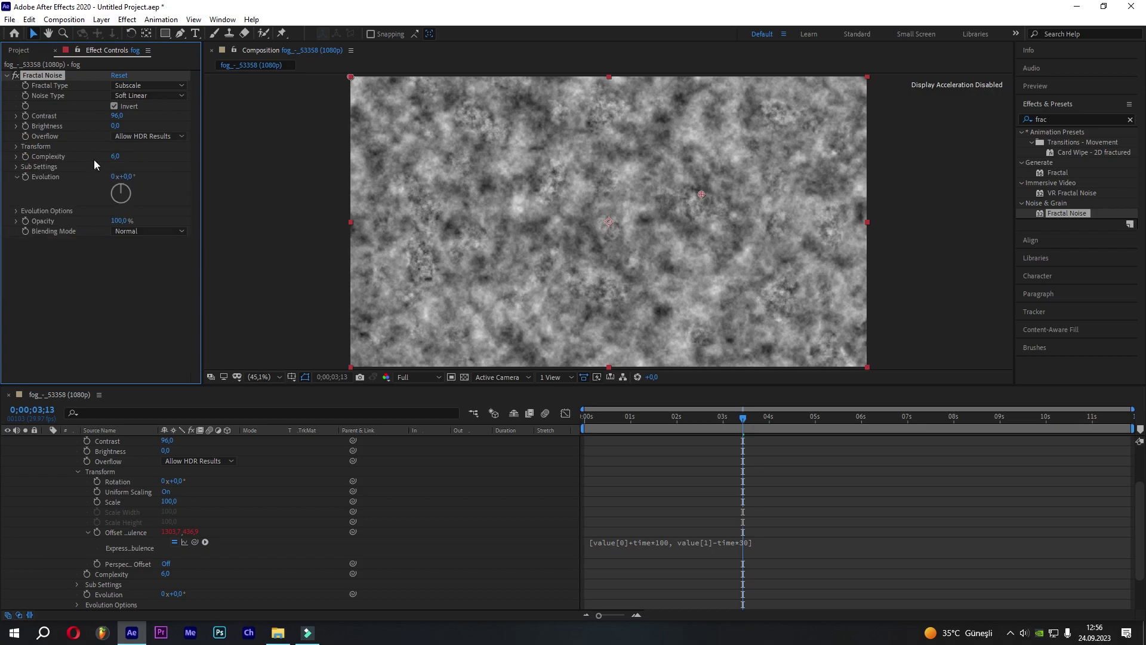
left_click(119, 157)
type("20")
key("Return")
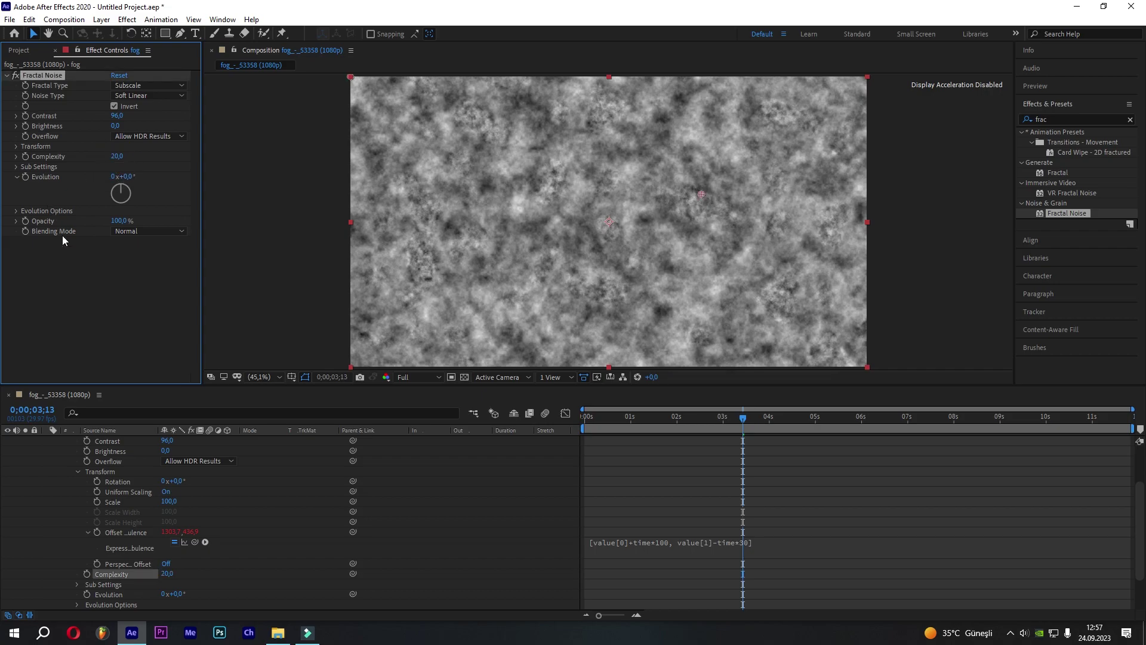
- Give Fractal Noise Evolution the expression time-5 and check it near 5 seconds
left_click(25, 177, "alt")
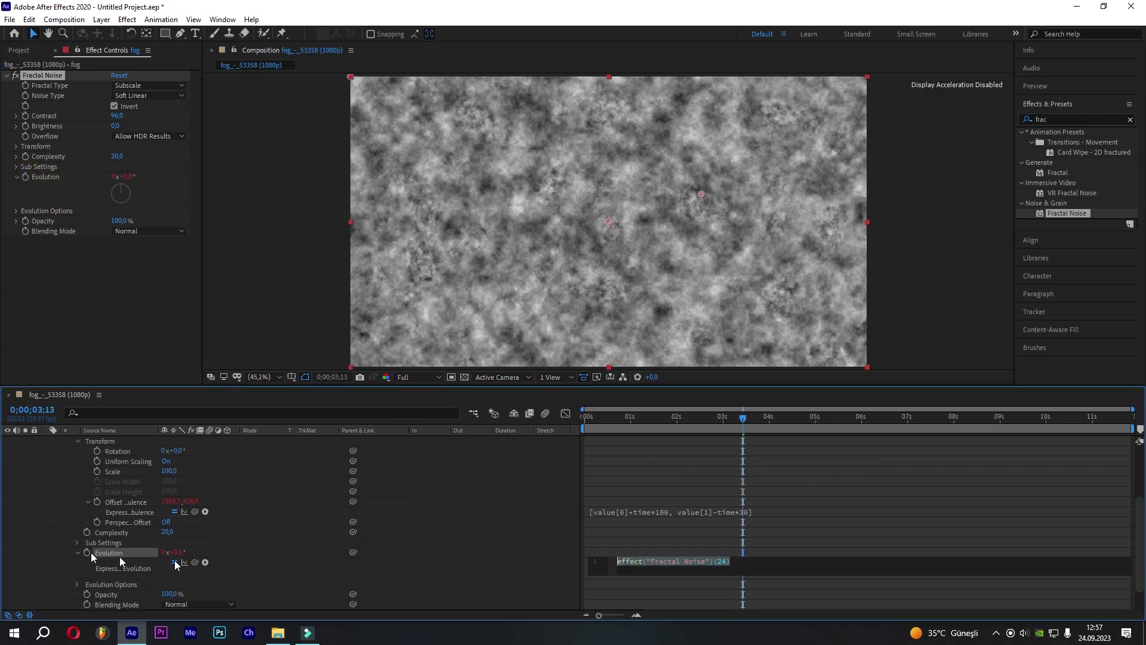
type("time-5")
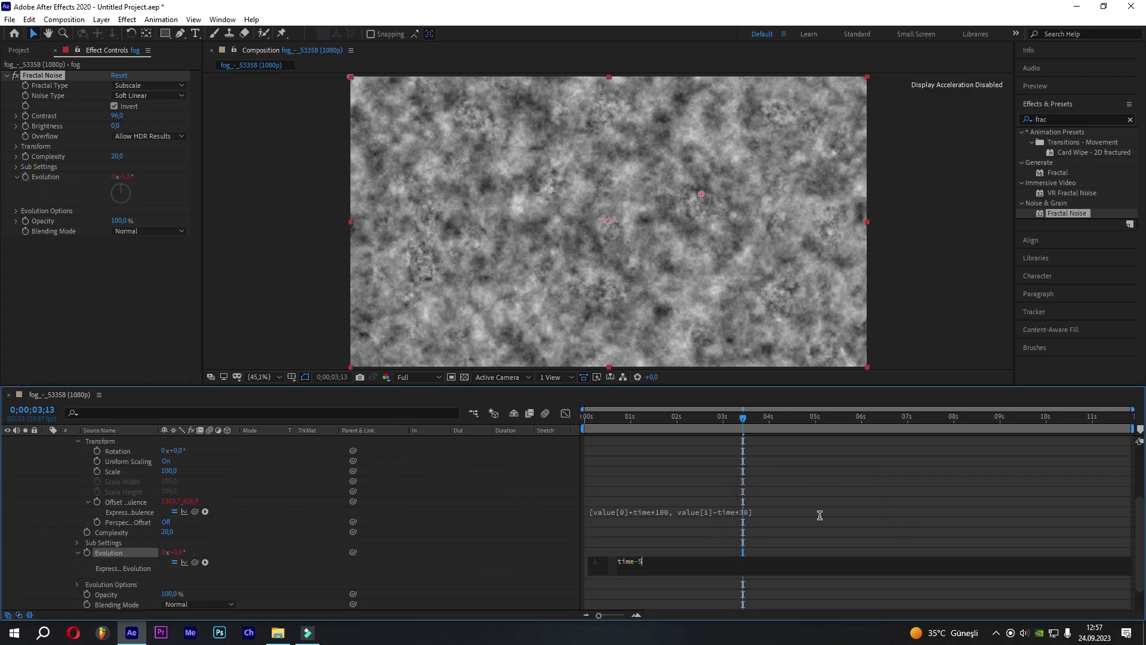
left_click(819, 514)
left_click_drag(743, 428, 701, 421)
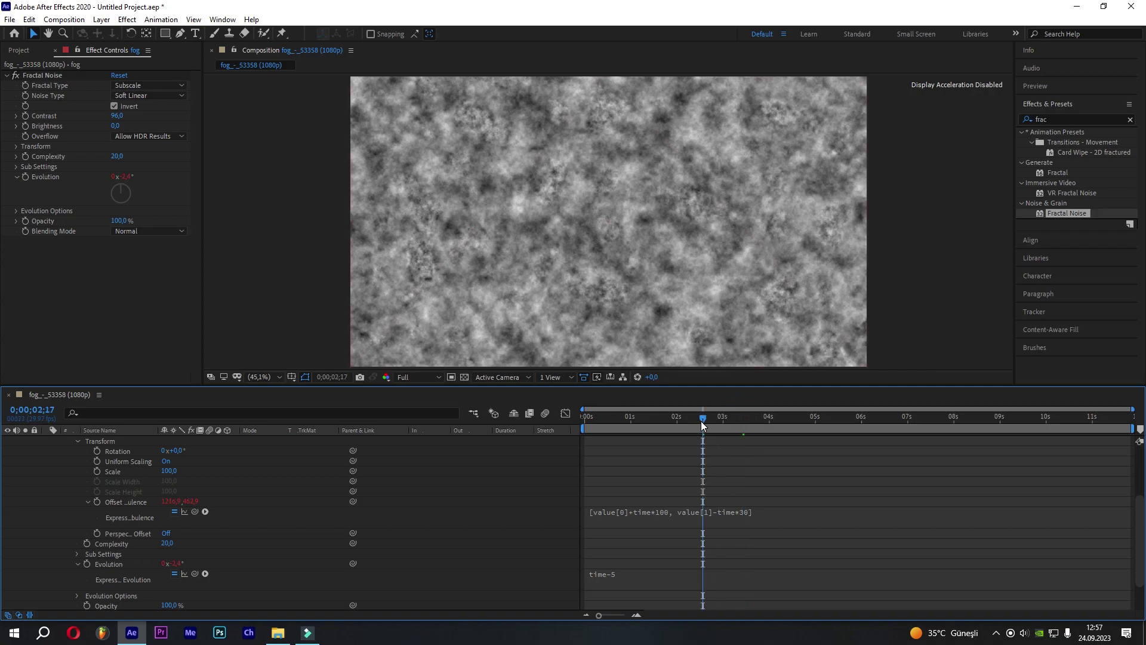
left_click(830, 418)
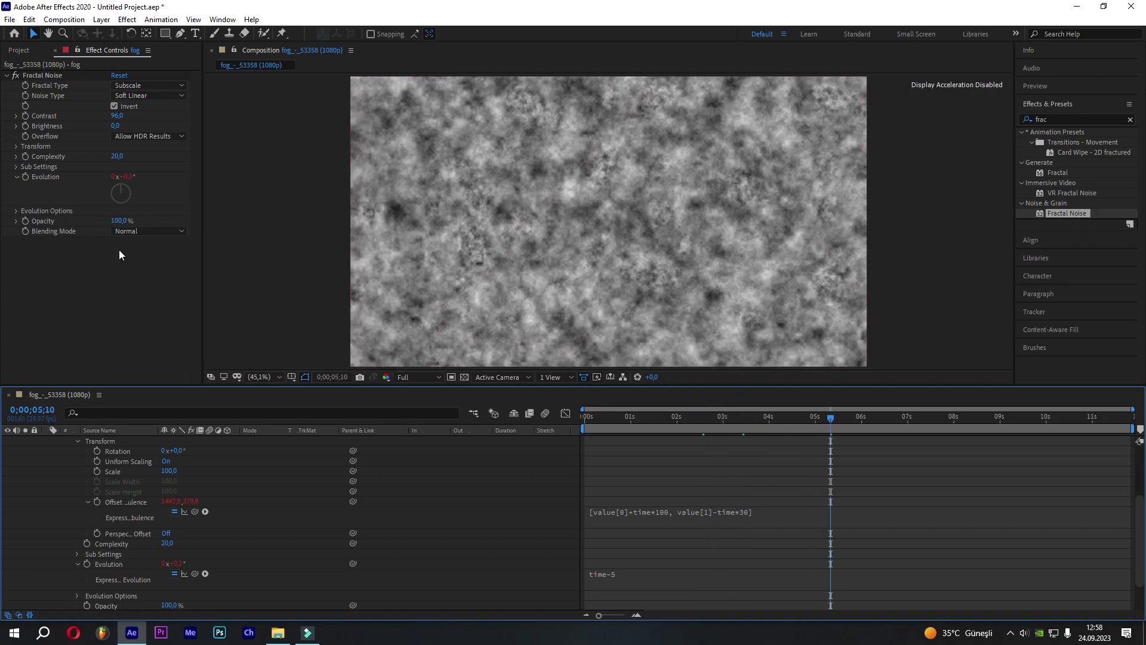
- Collapse the fog layer's properties and bring up the effect's Blending Mode list
scroll(80, 470, "up", 3)
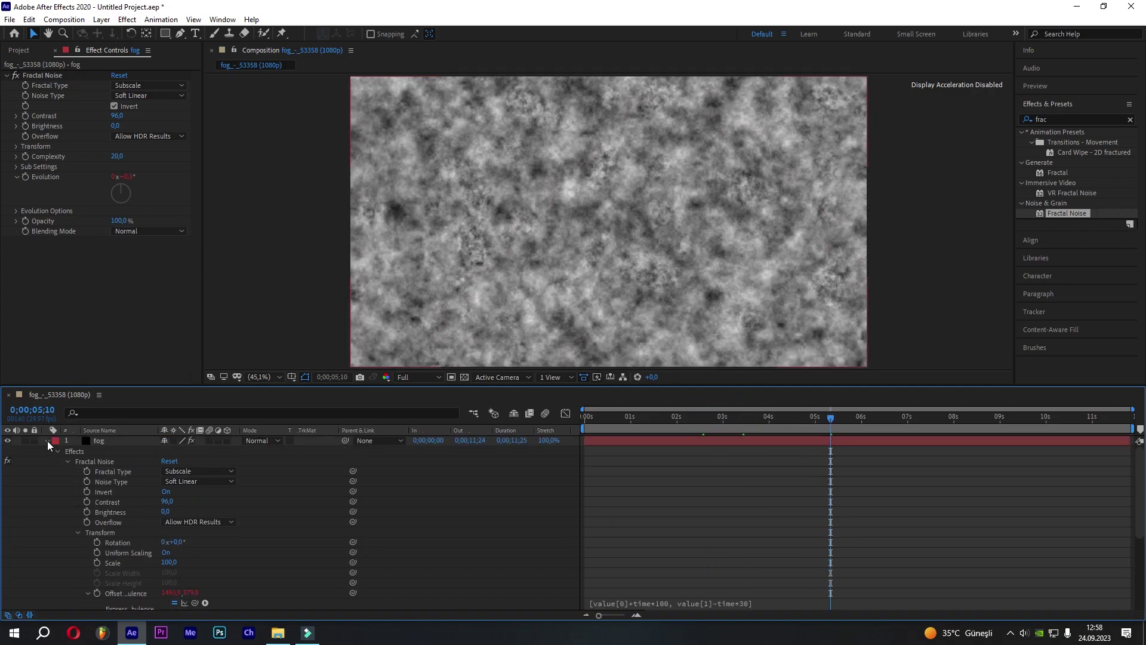
left_click(46, 441)
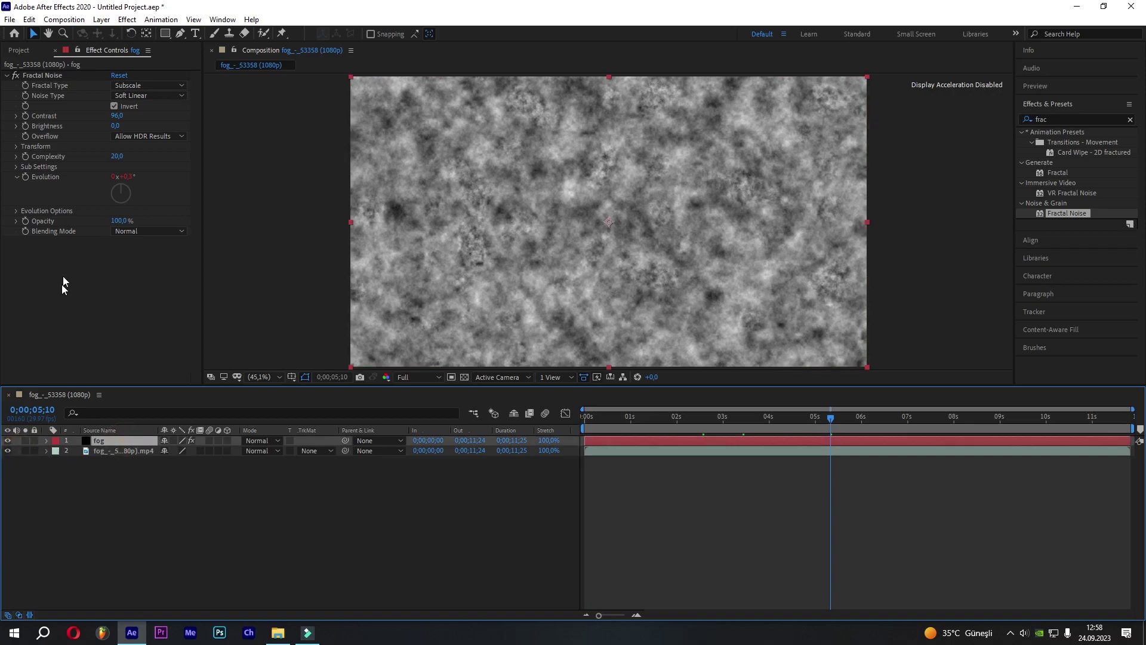
left_click(147, 231)
- Set the Fractal Noise blending mode to None and the fog layer's mode to Screen
left_click(158, 245)
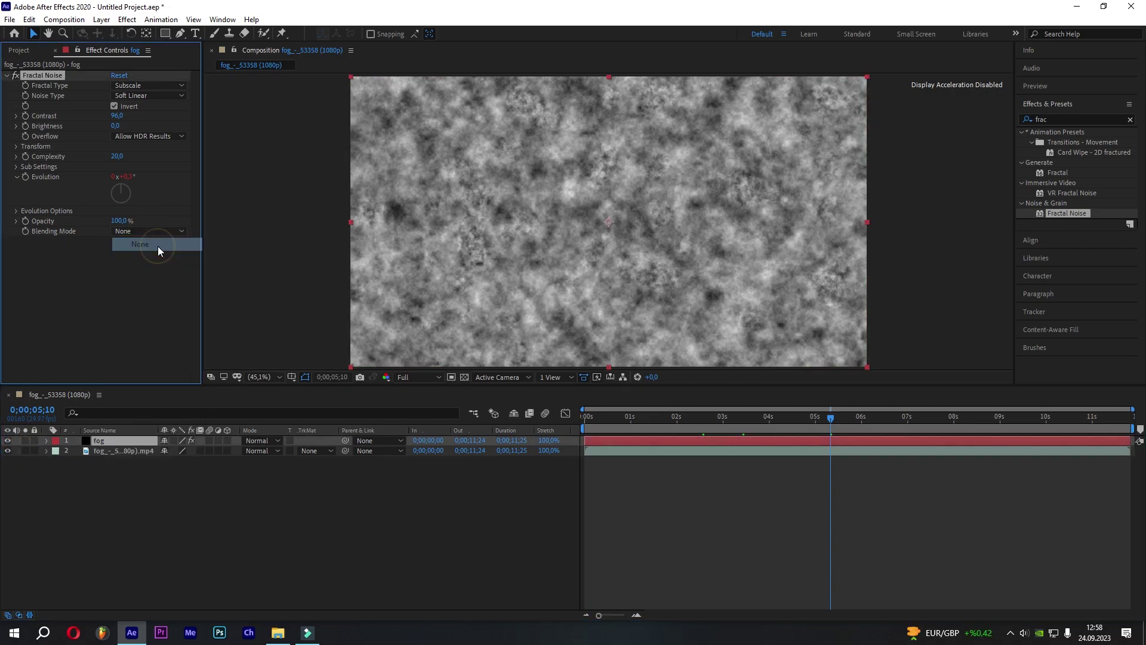
left_click(257, 442)
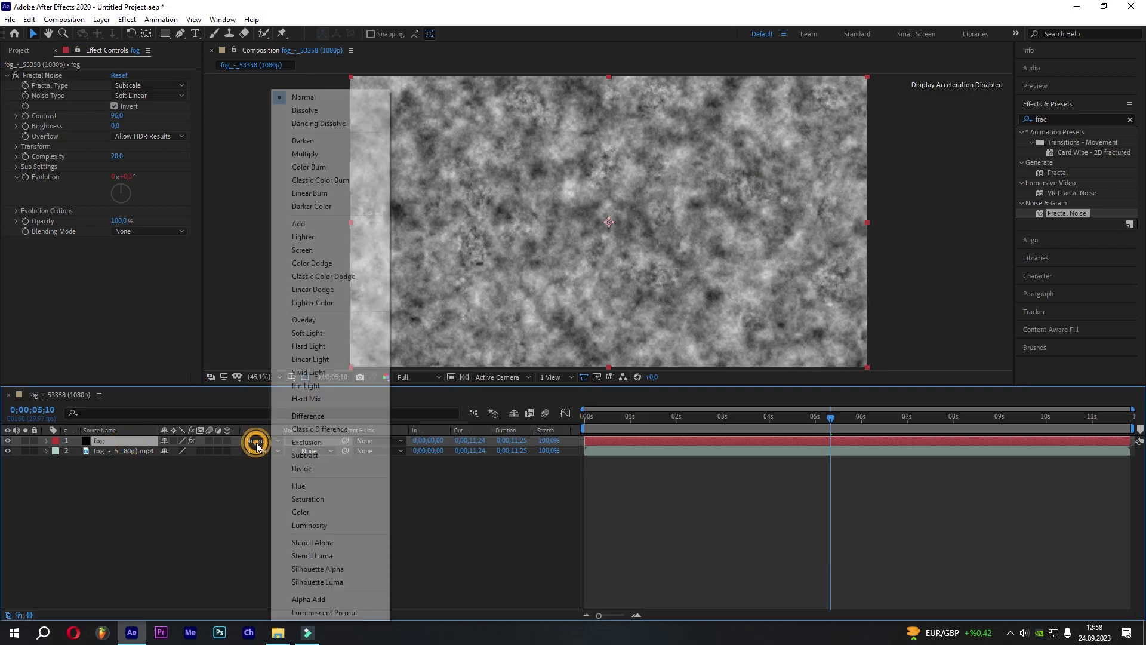
left_click(309, 251)
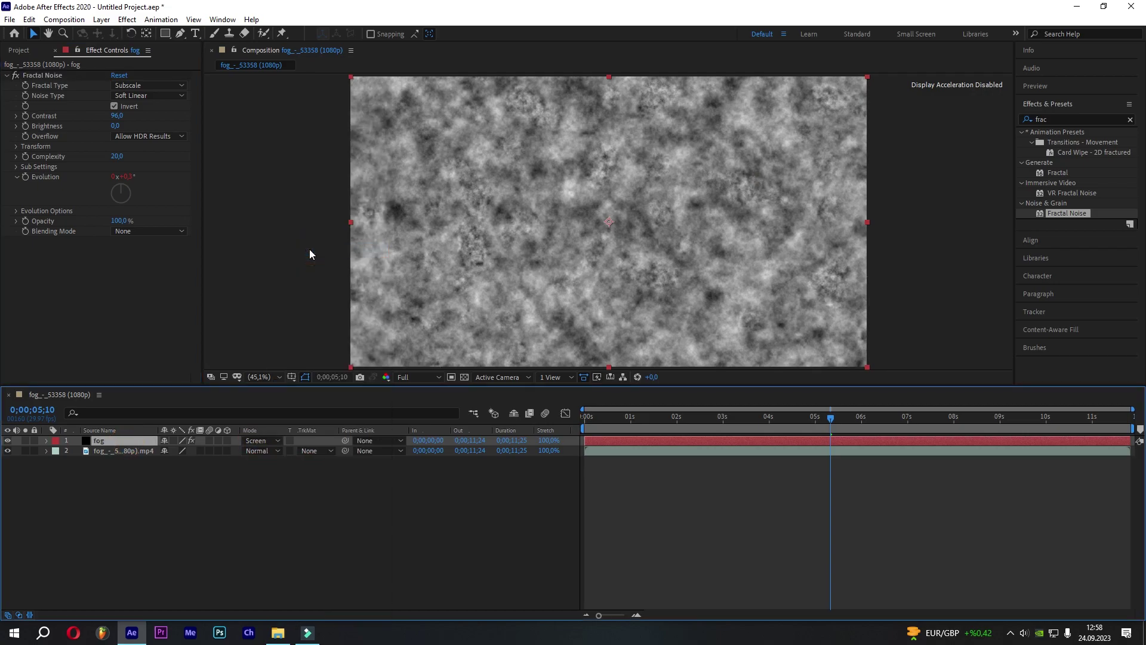
- Lower the Fractal Noise opacity to 80%
left_click(119, 221)
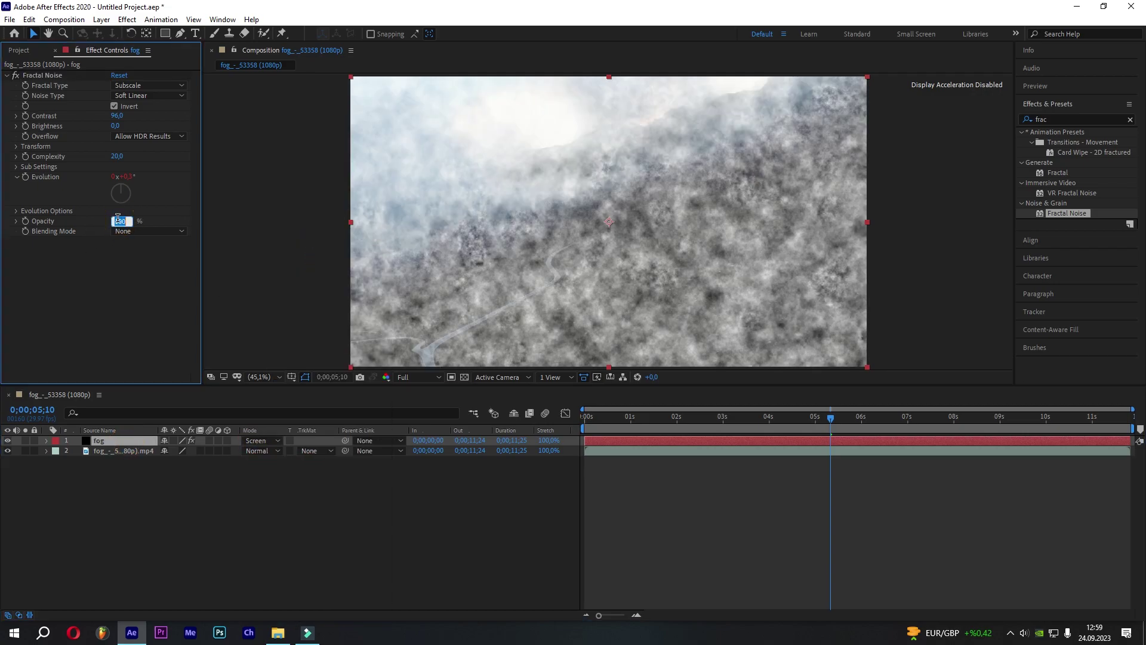
type("80")
key("Return")
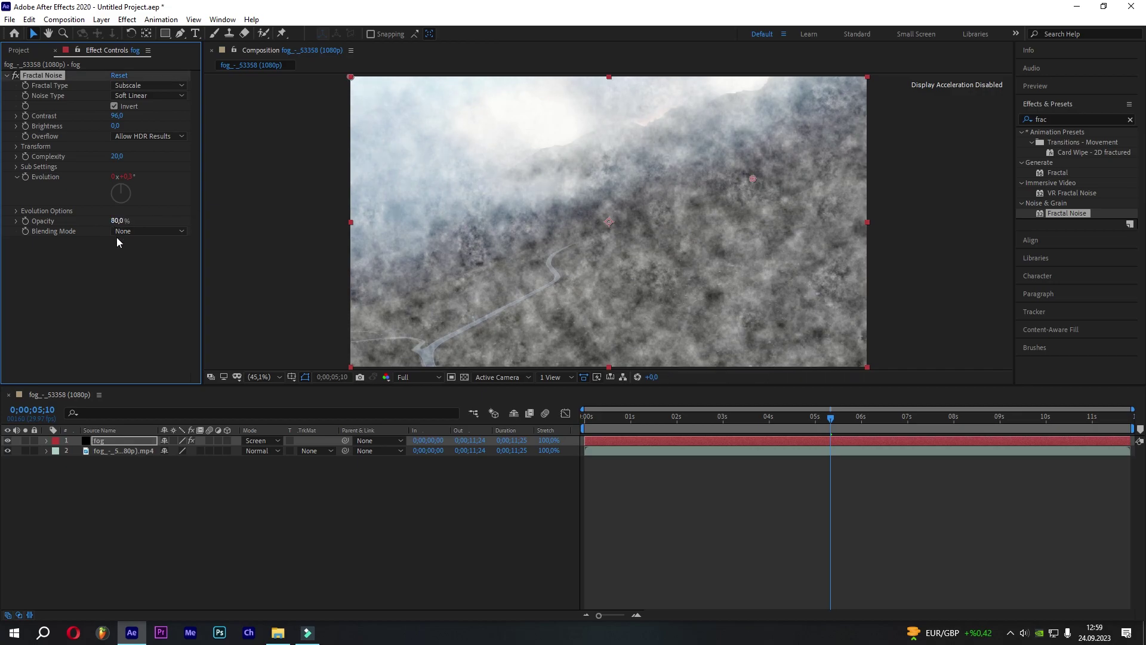
left_click(116, 249)
left_click(1090, 118)
- Add Gaussian Blur to the fog layer with Blurriness 30
type("gaus")
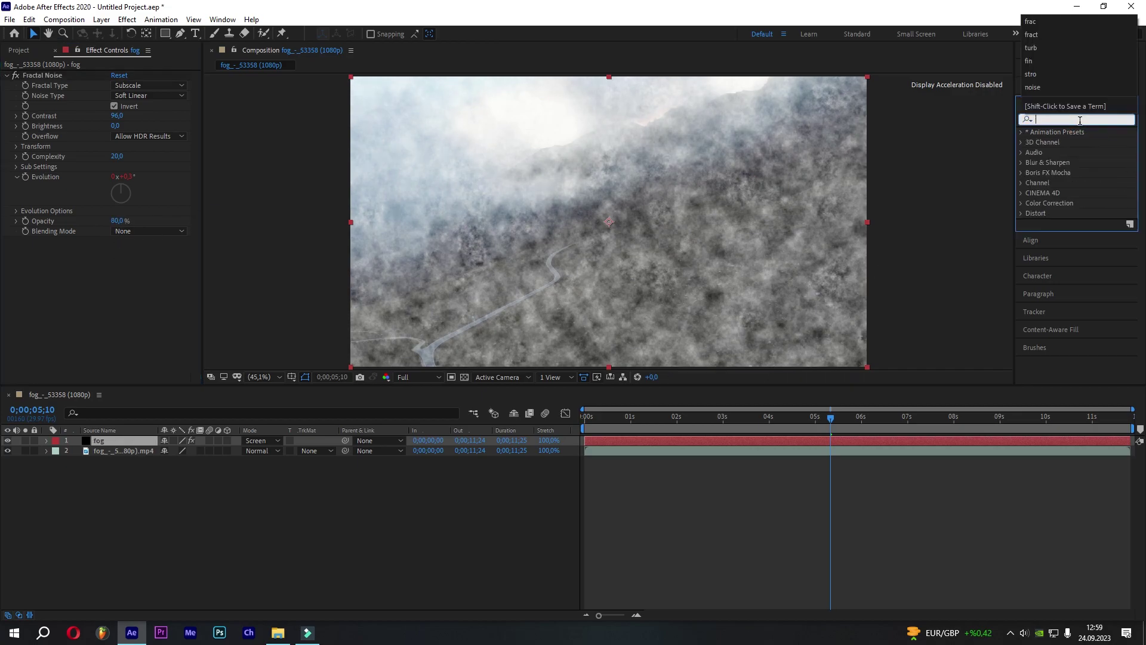
left_click_drag(1068, 142, 87, 266)
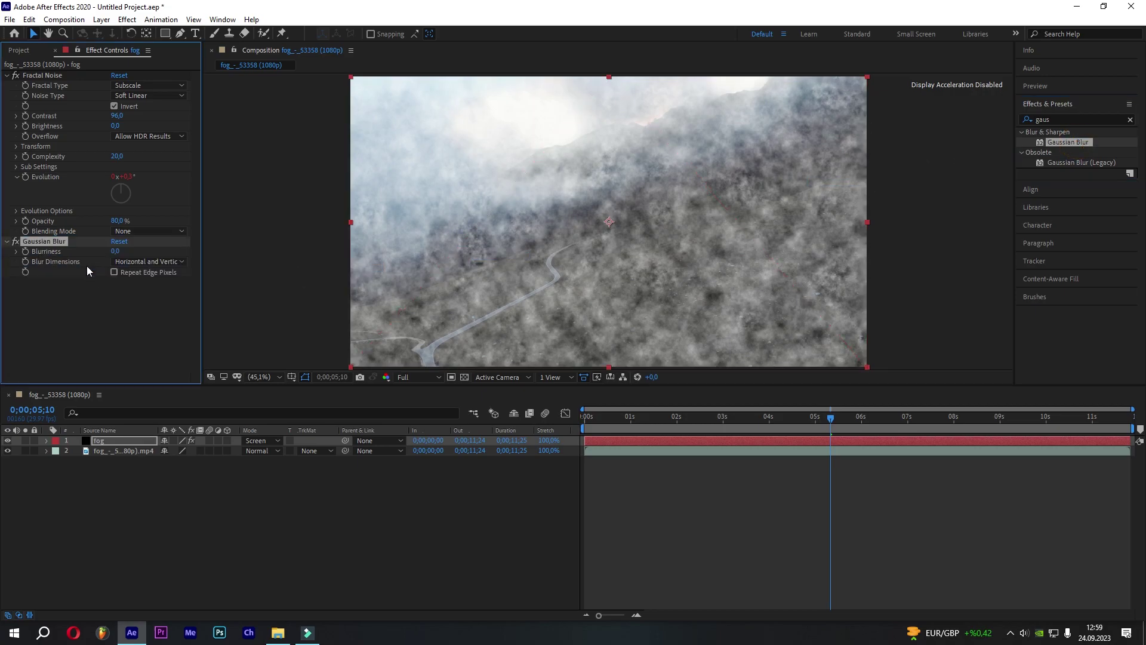
left_click(115, 251)
type("30")
key("Return")
left_click(142, 303)
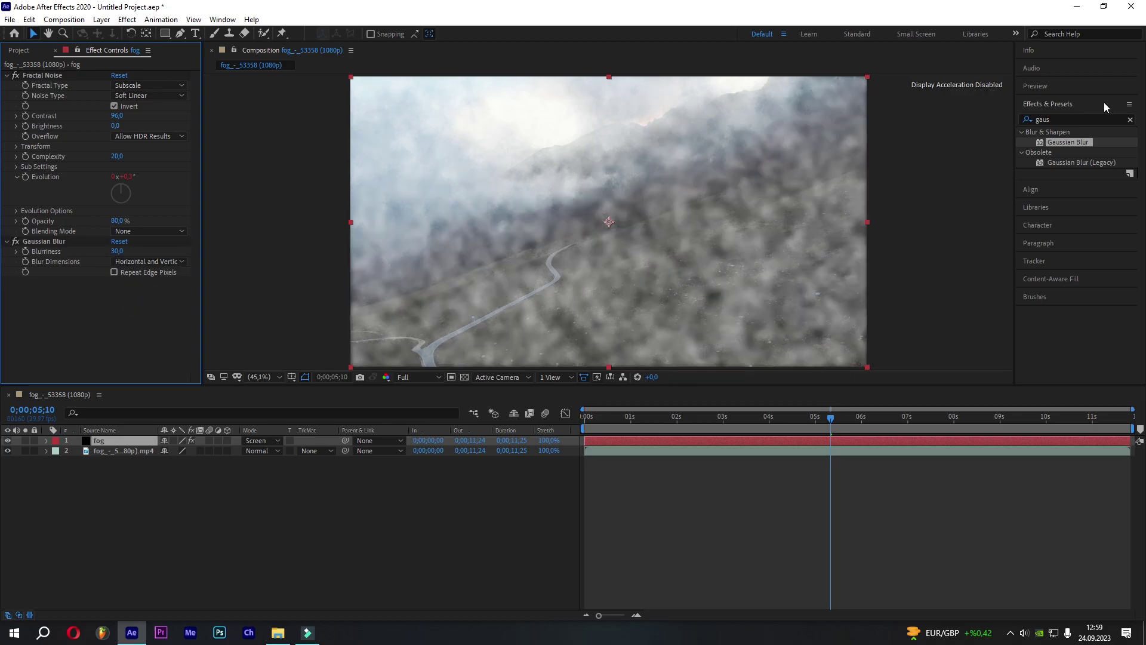
- Add Turbulent Displace to the fog layer with Displacement set to Twist
left_click(1058, 121)
type("tu")
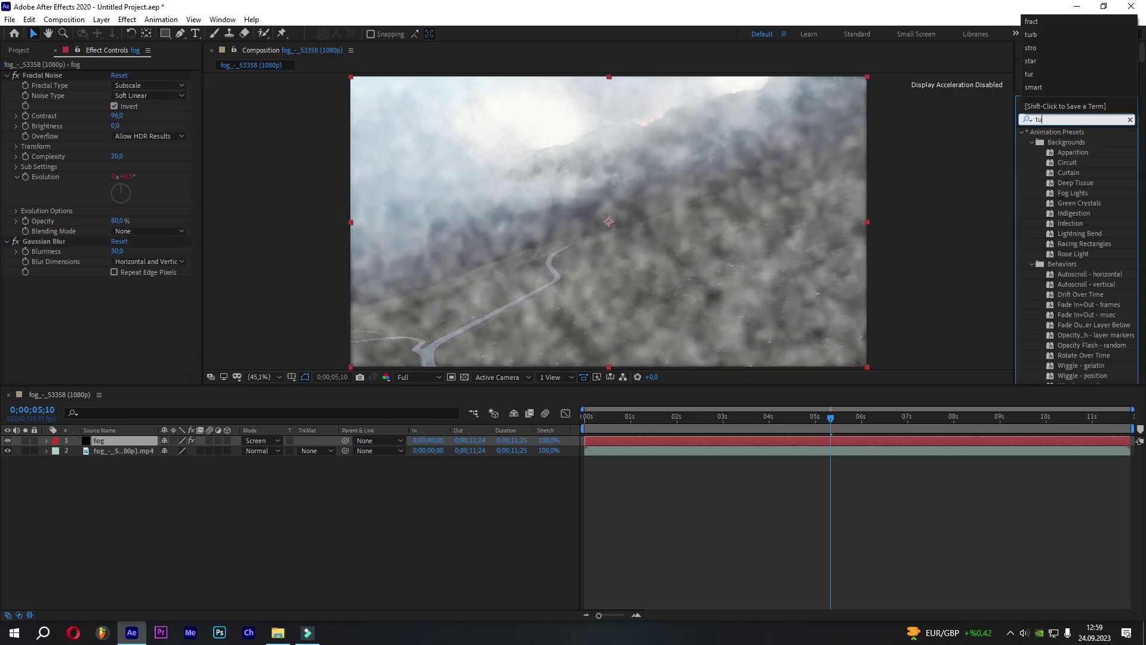
type("rb")
left_click_drag(1090, 141, 609, 249)
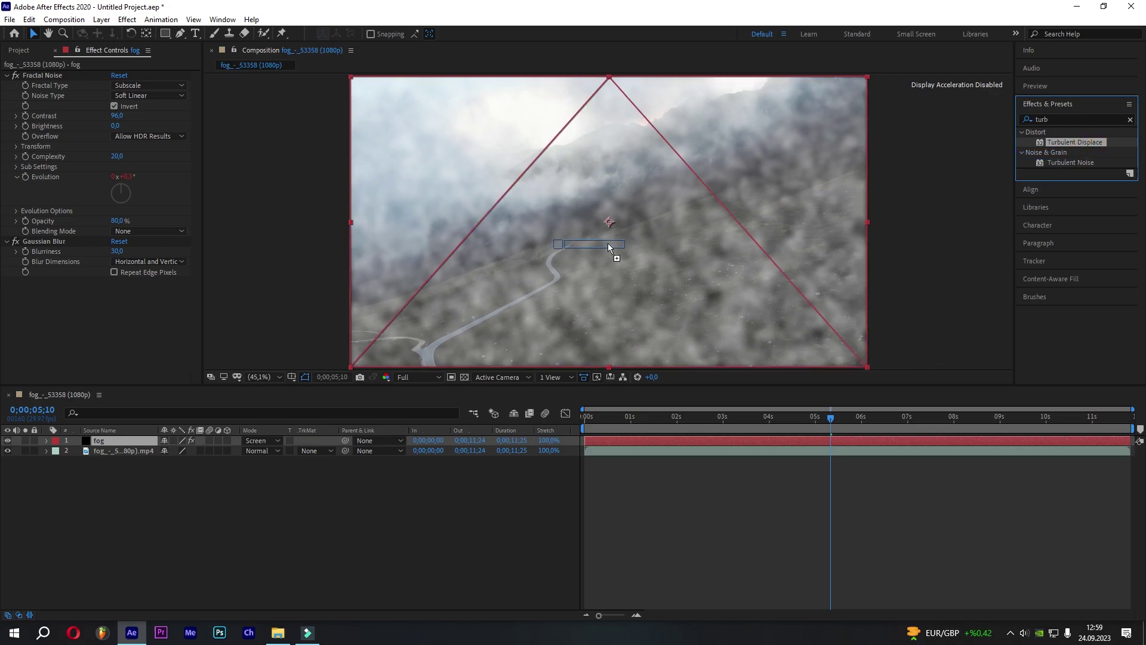
left_click(134, 265)
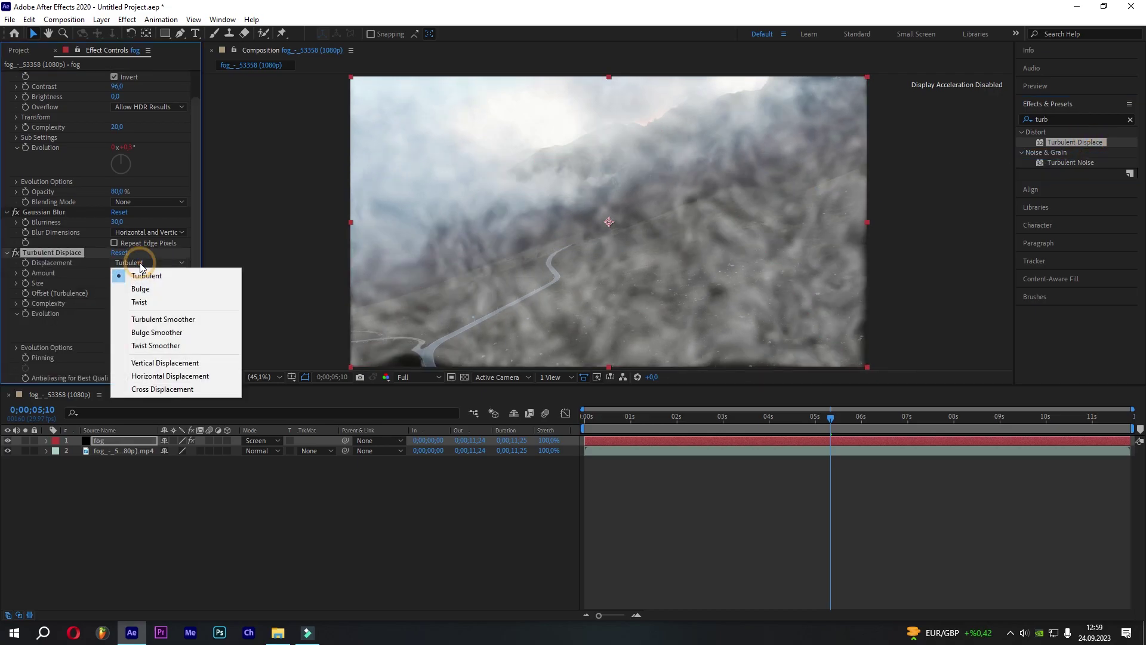
left_click(166, 301)
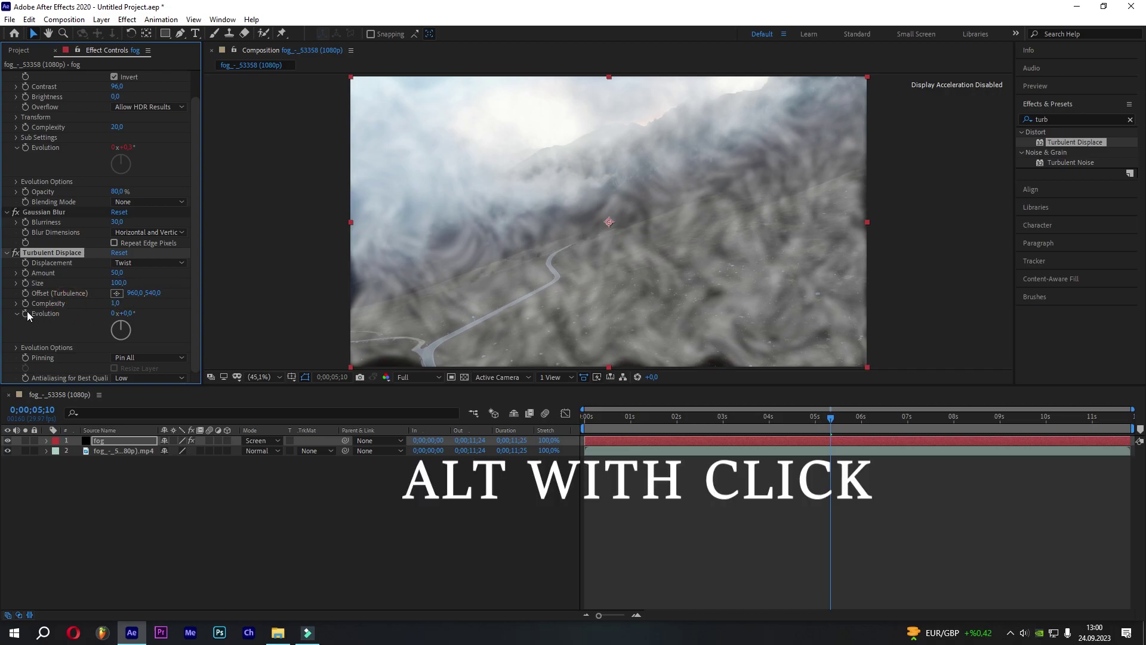
- Give Turbulent Displace Evolution the expression time-5
left_click(26, 313, "alt")
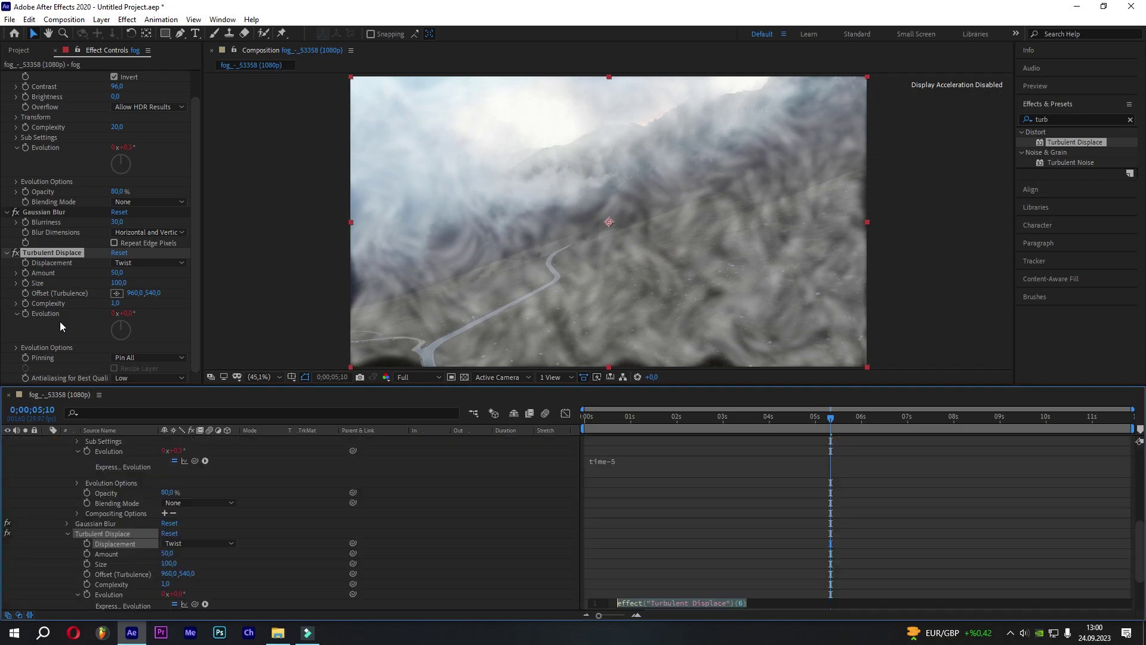
type("time-5")
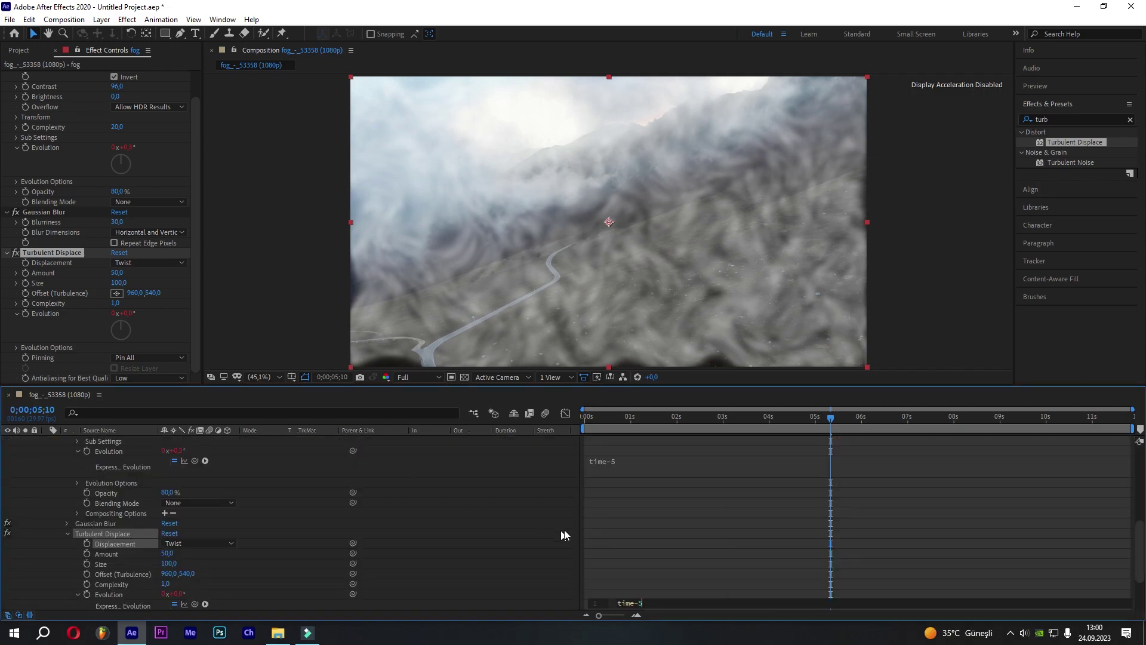
left_click(615, 530)
- Scrub through the fog motion, collapse the layer and return to the composition start
scroll(627, 523, "up", 10)
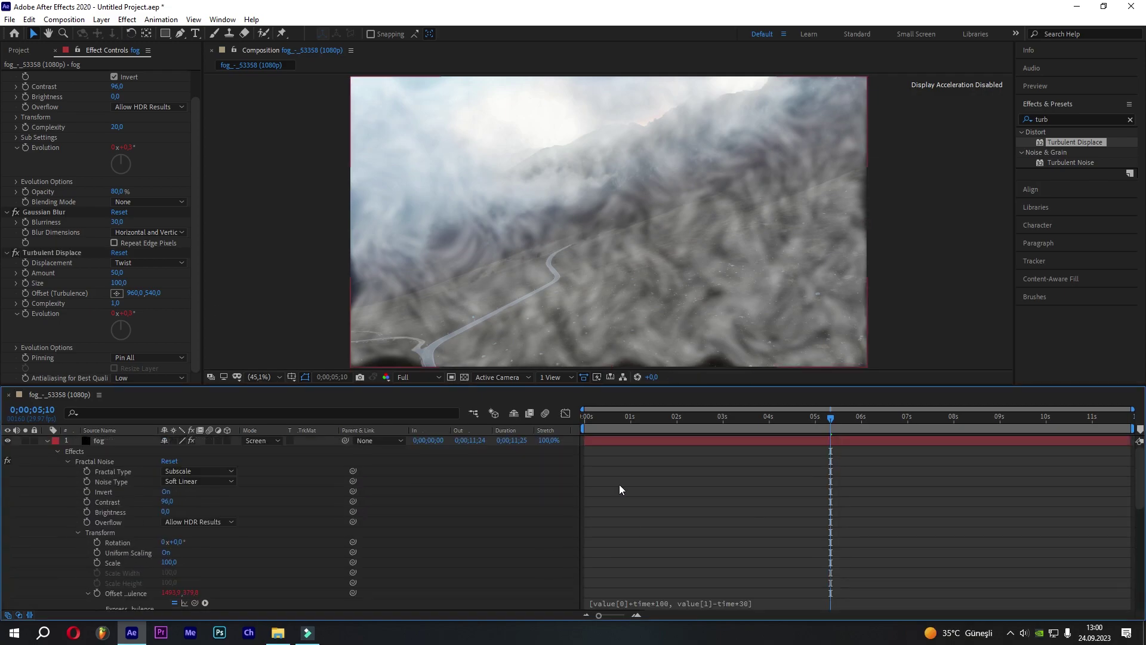
left_click_drag(831, 418, 930, 418)
left_click(709, 416)
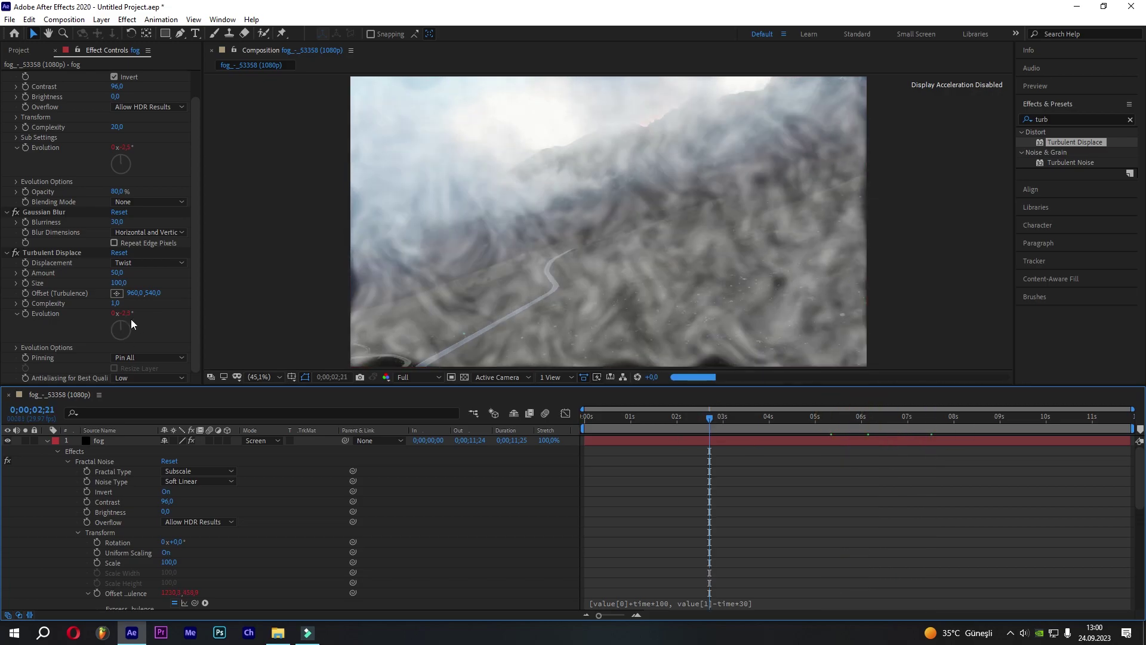
left_click(57, 253)
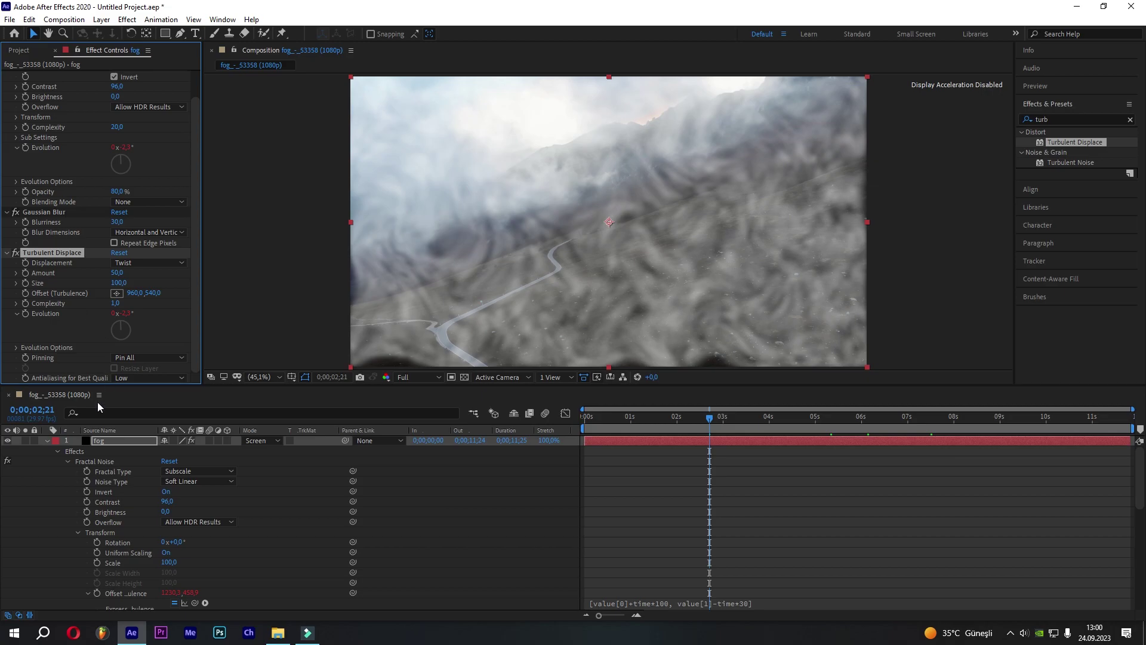
left_click(48, 440)
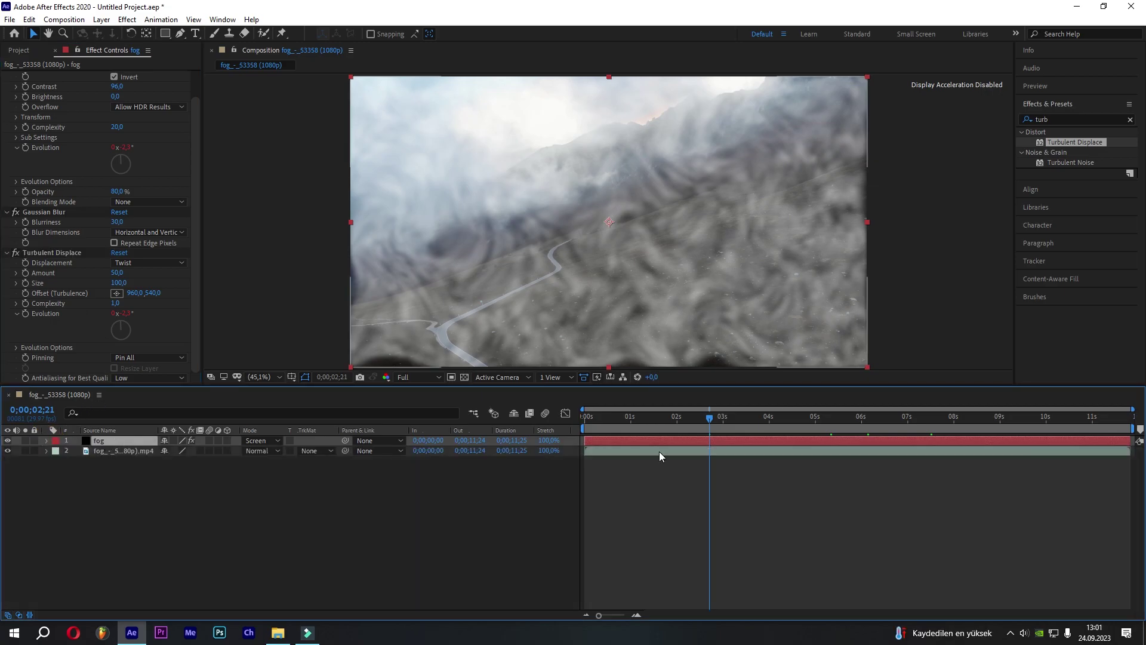
left_click_drag(709, 421, 561, 418)
- Make the fog layer 3D and set its opacity to 24%
left_click(46, 440)
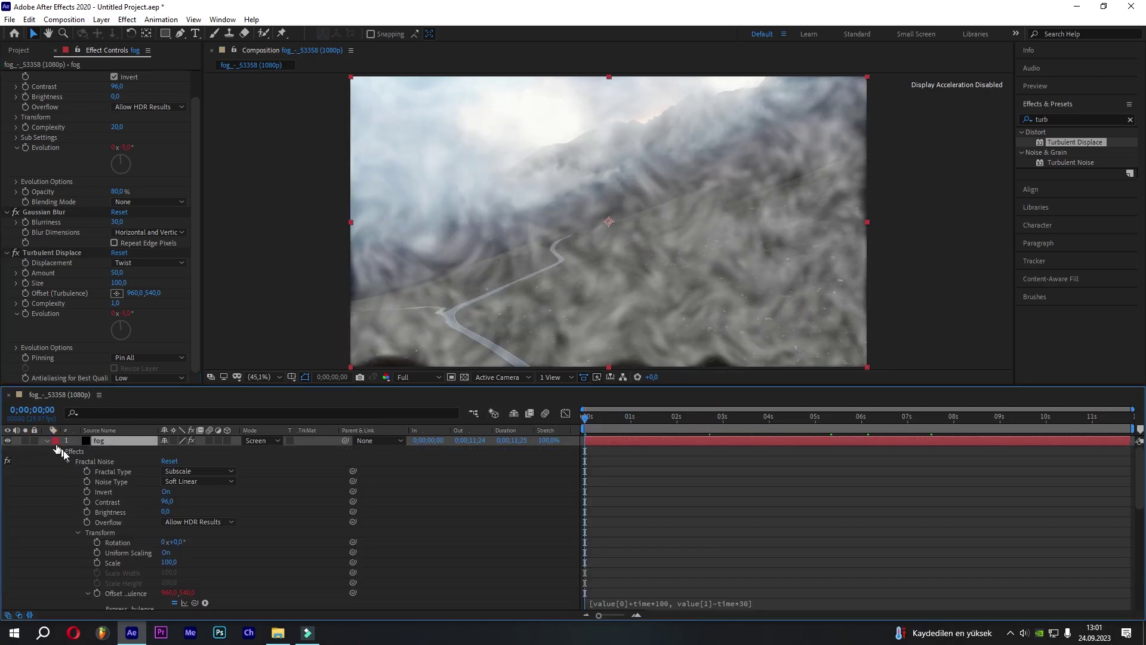
left_click(56, 461)
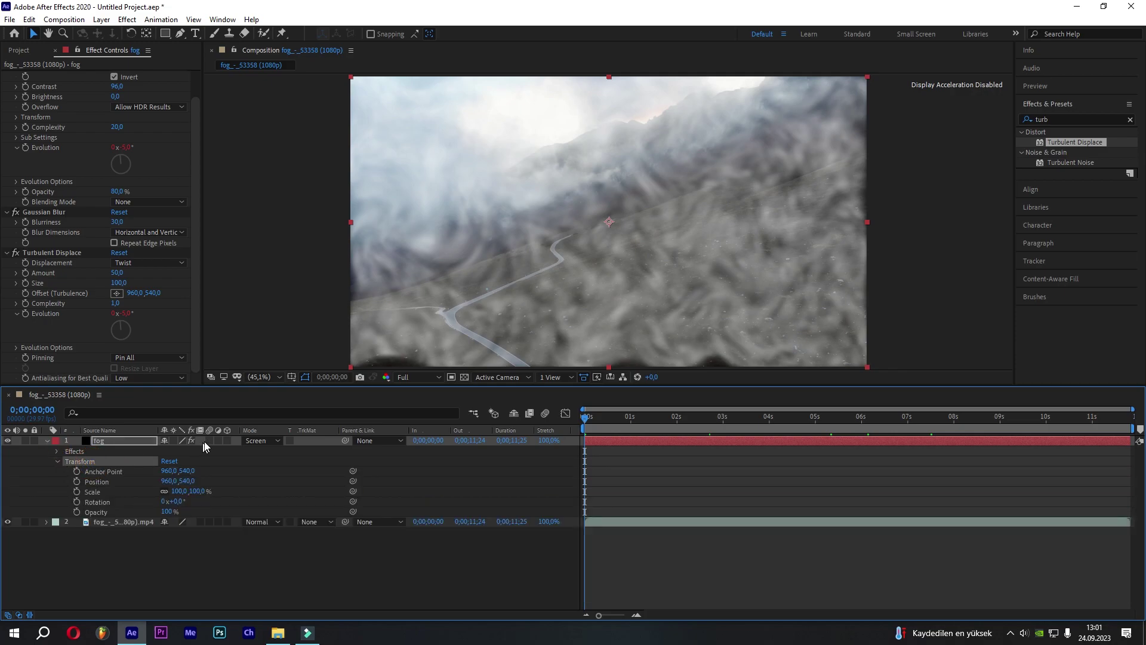
left_click(228, 440)
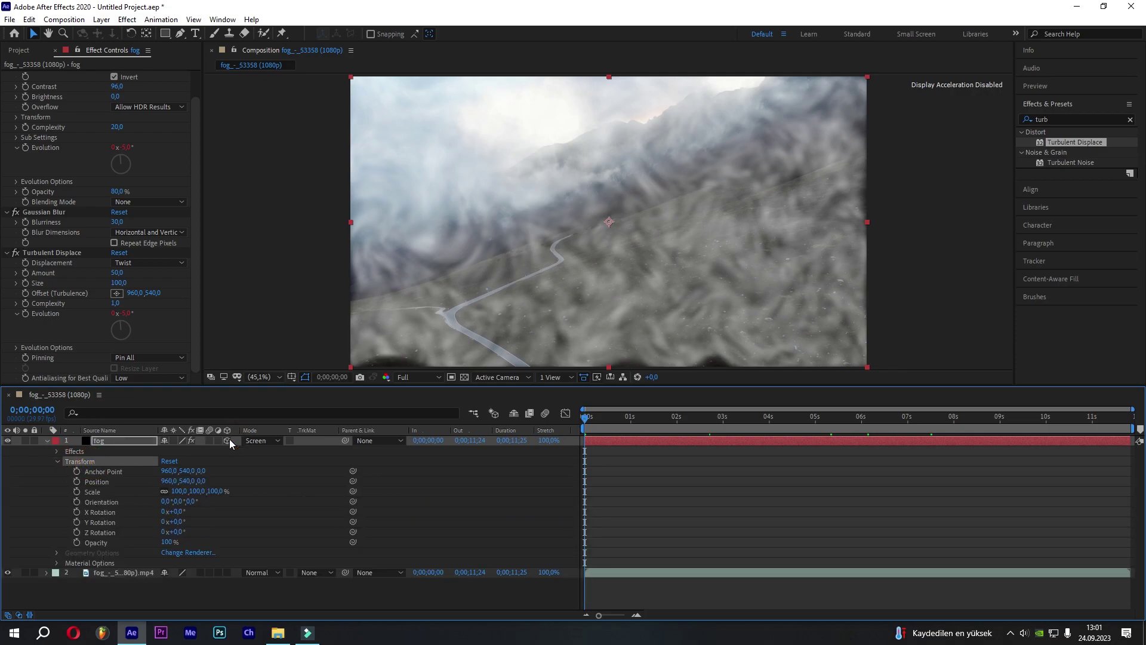
left_click(166, 542)
type("24")
key("Return")
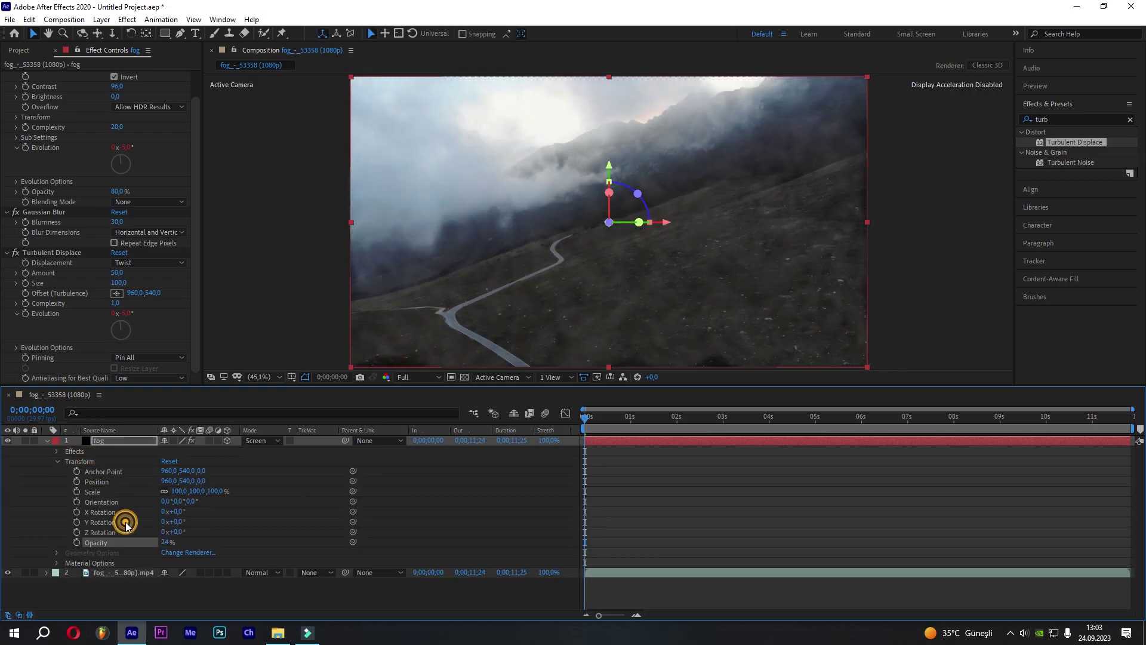
- Set the fog layer's Z rotation to 1°, Y rotation to 8°, and orientation to 0°, 355°, 350°
left_click(129, 532)
type("1")
key("Return")
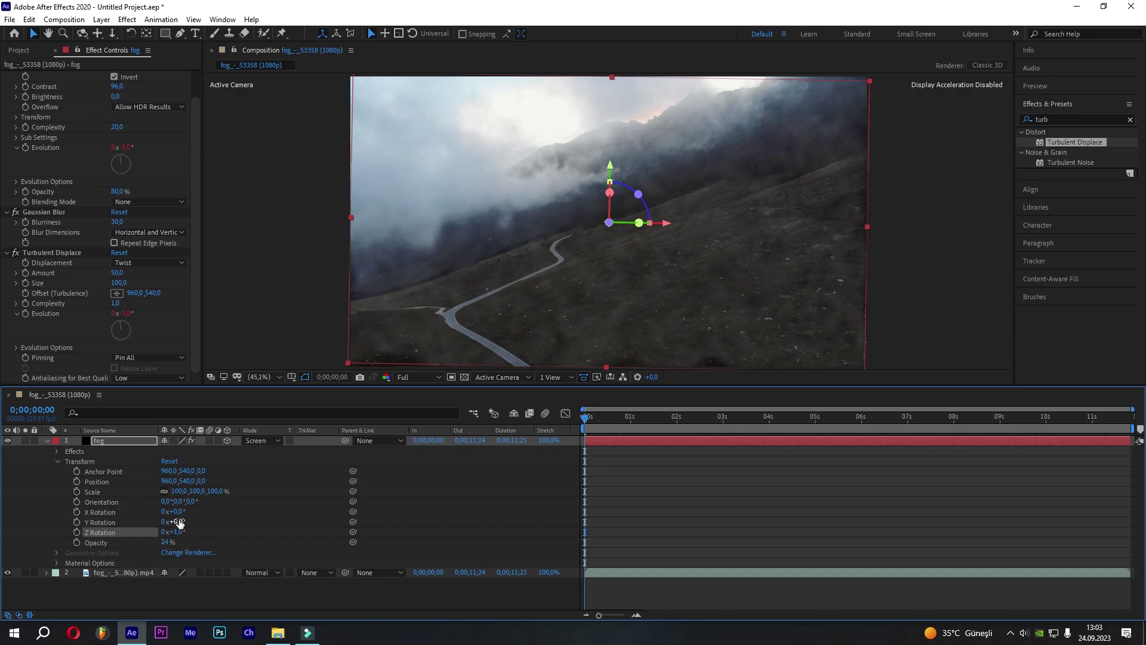
type("8")
key("Return")
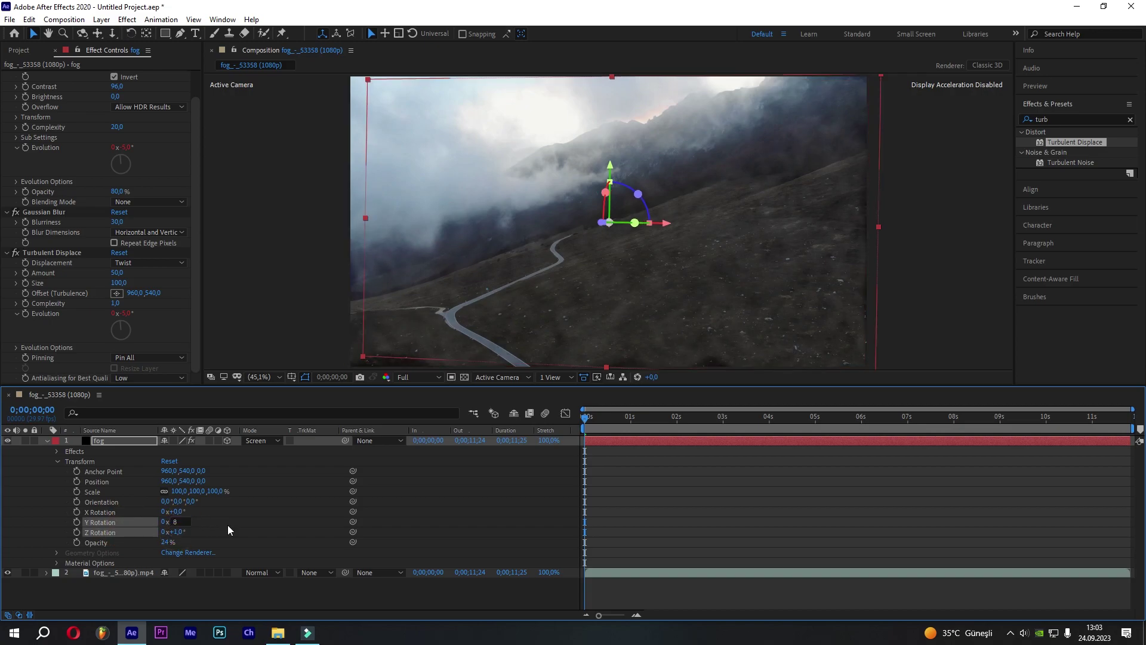
left_click(209, 530)
left_click(176, 504)
type("355")
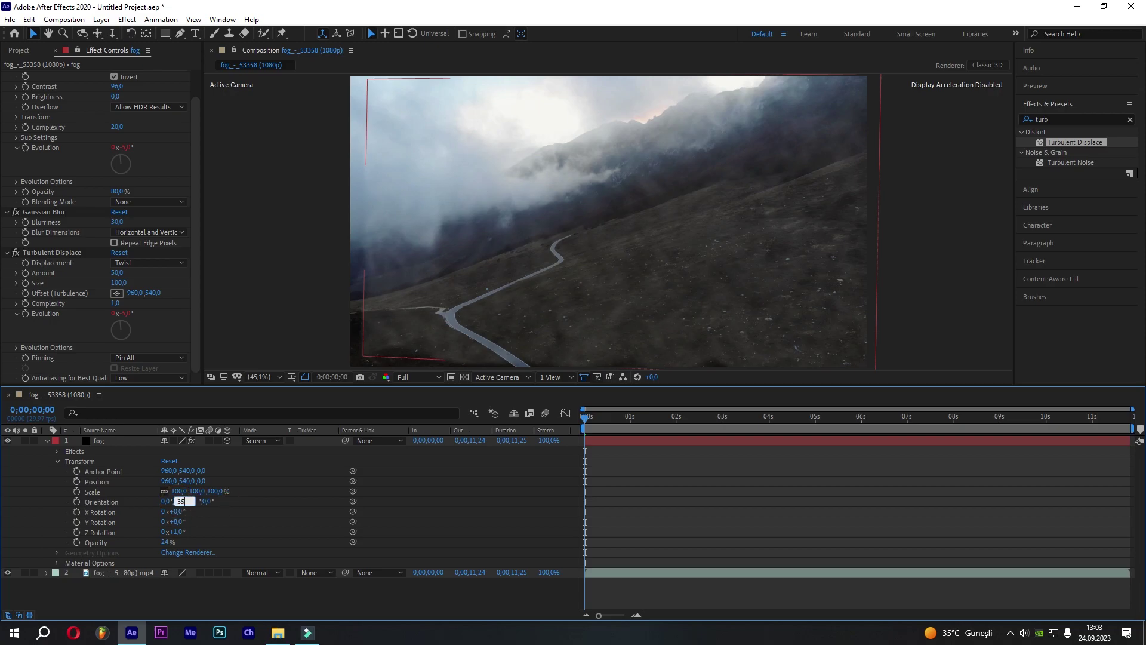
key("Return")
left_click(198, 500)
type("350")
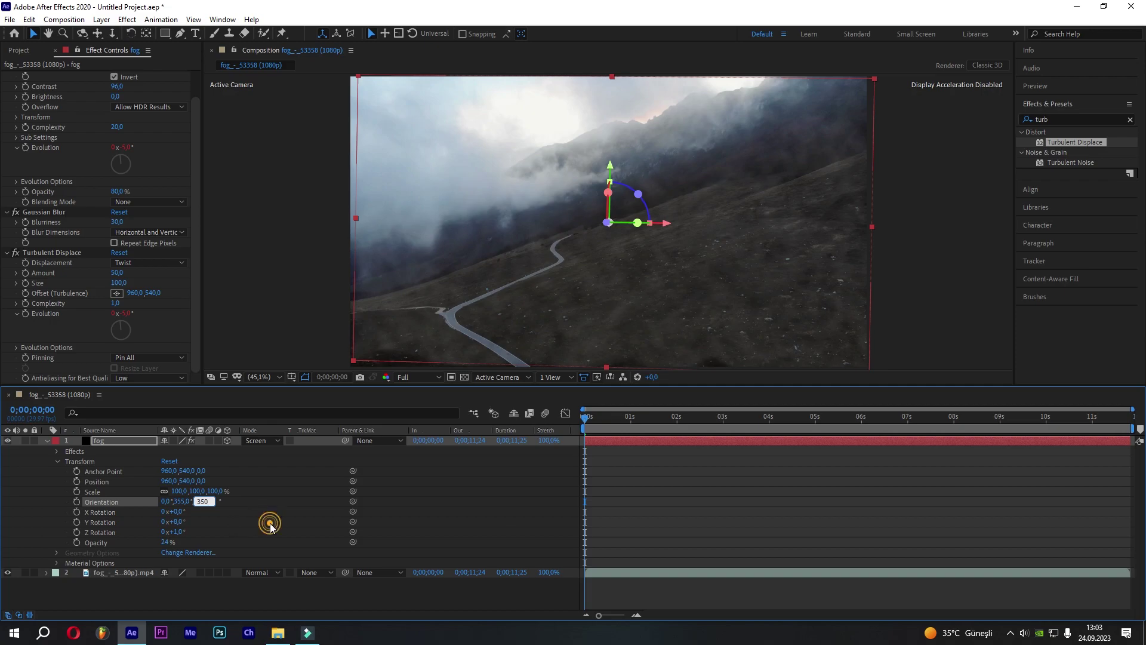
left_click(269, 524)
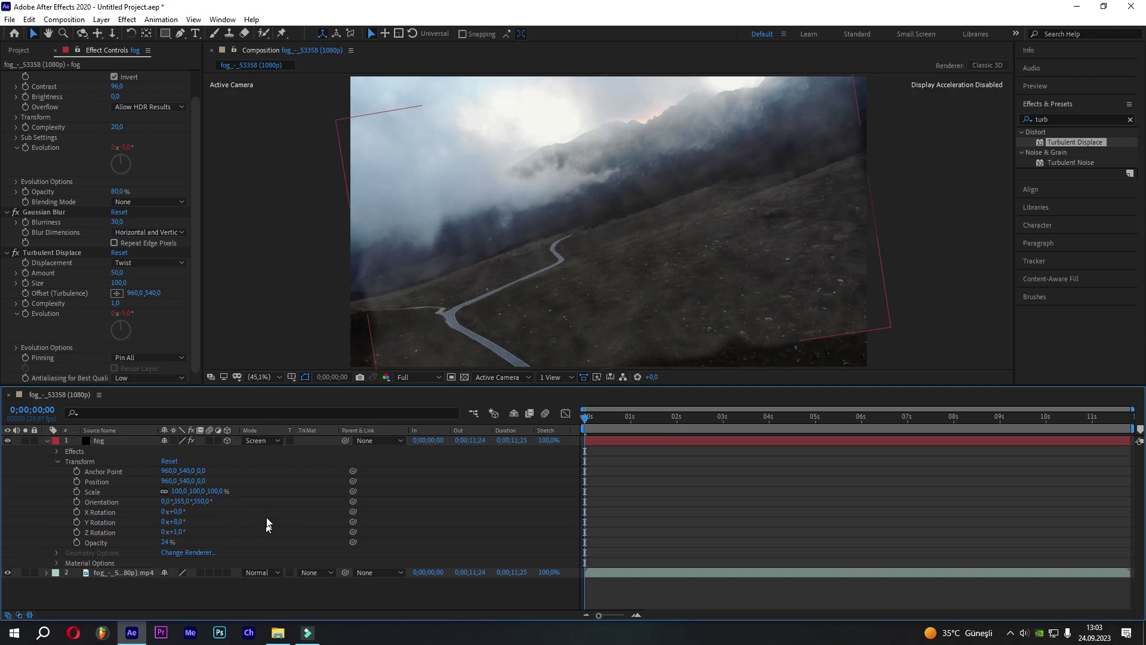
left_click(107, 481)
- Keyframe the fog layer's Position, Scale and X Rotation, starting Position at 977, 721
left_click(76, 481)
left_click(77, 492)
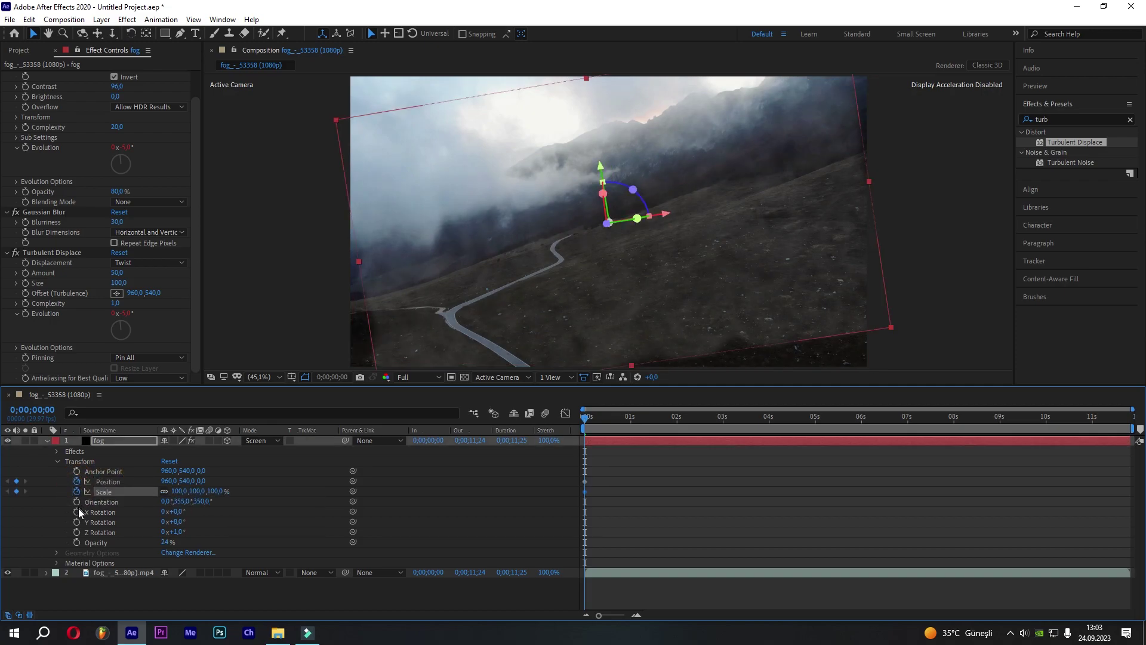
left_click(76, 512)
left_click(169, 481)
type("976")
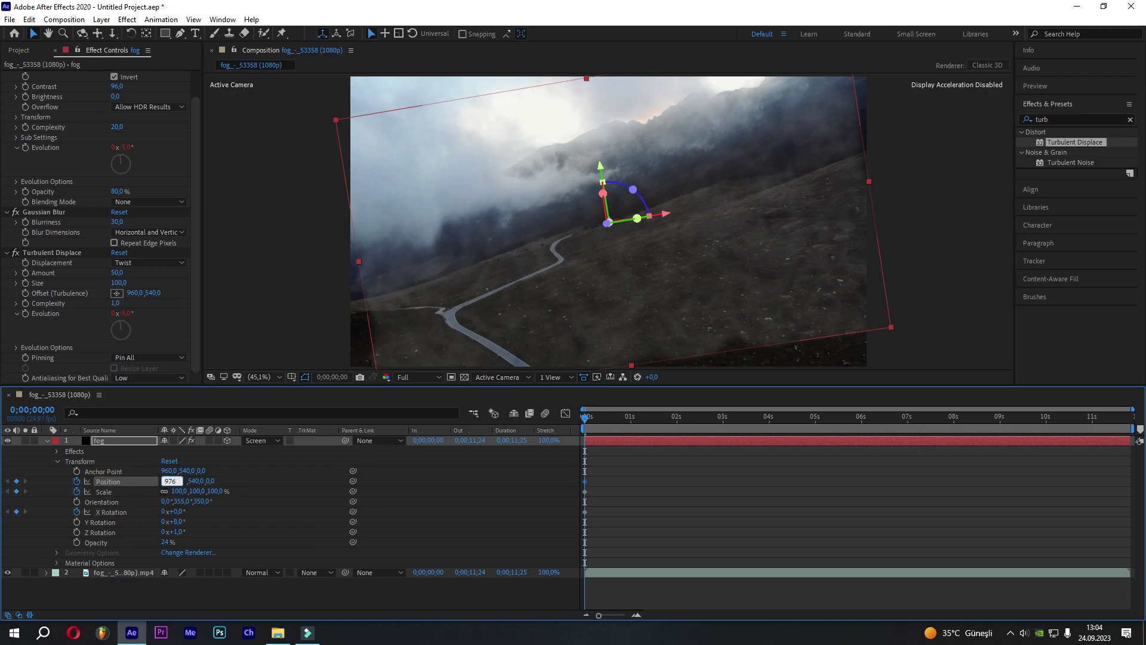
key("Return")
type("21")
key("Return")
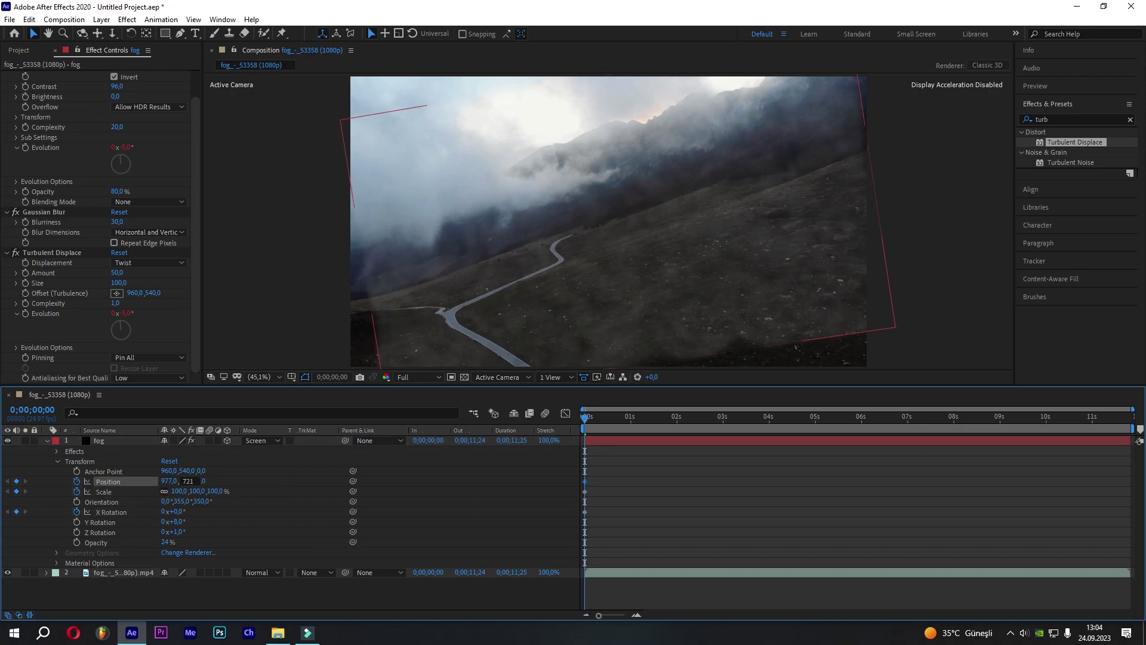
- Set the fog layer's starting scale to 118% and X rotation to -45°
left_click_drag(175, 491, 273, 497)
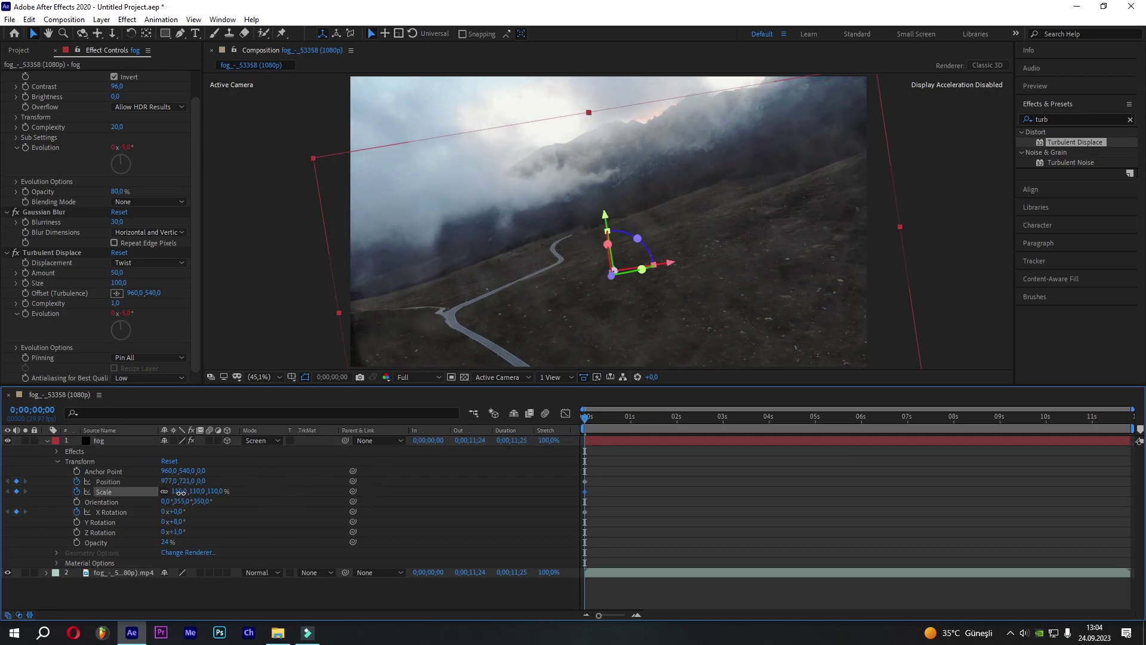
type("118")
key("Return")
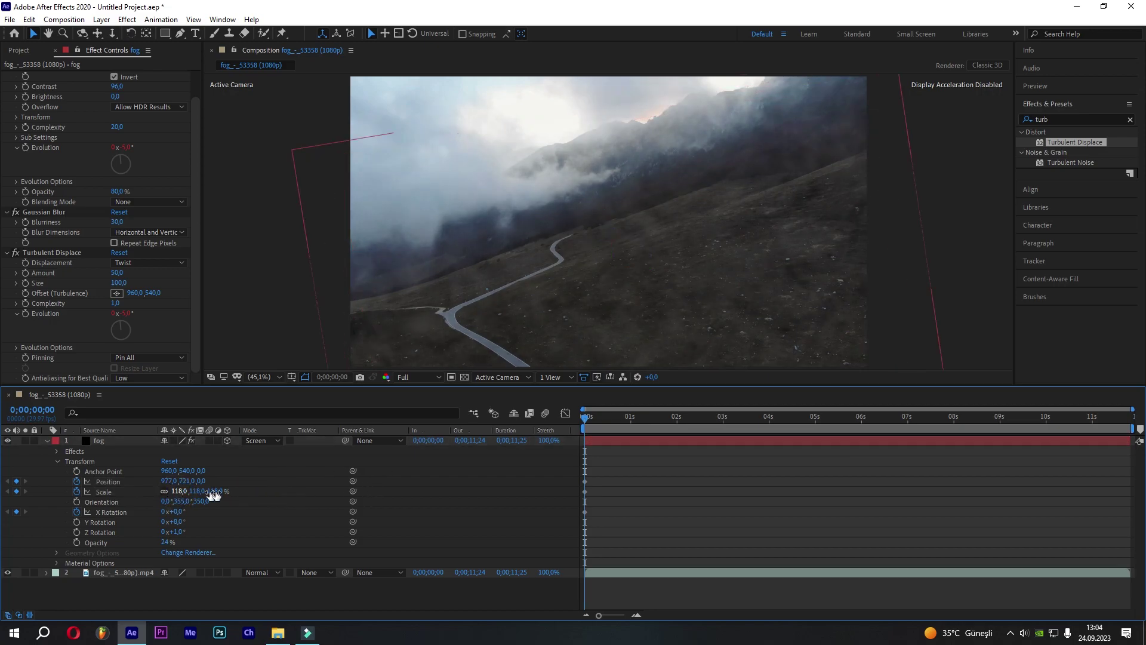
left_click(117, 512)
left_click(176, 511)
type("-45")
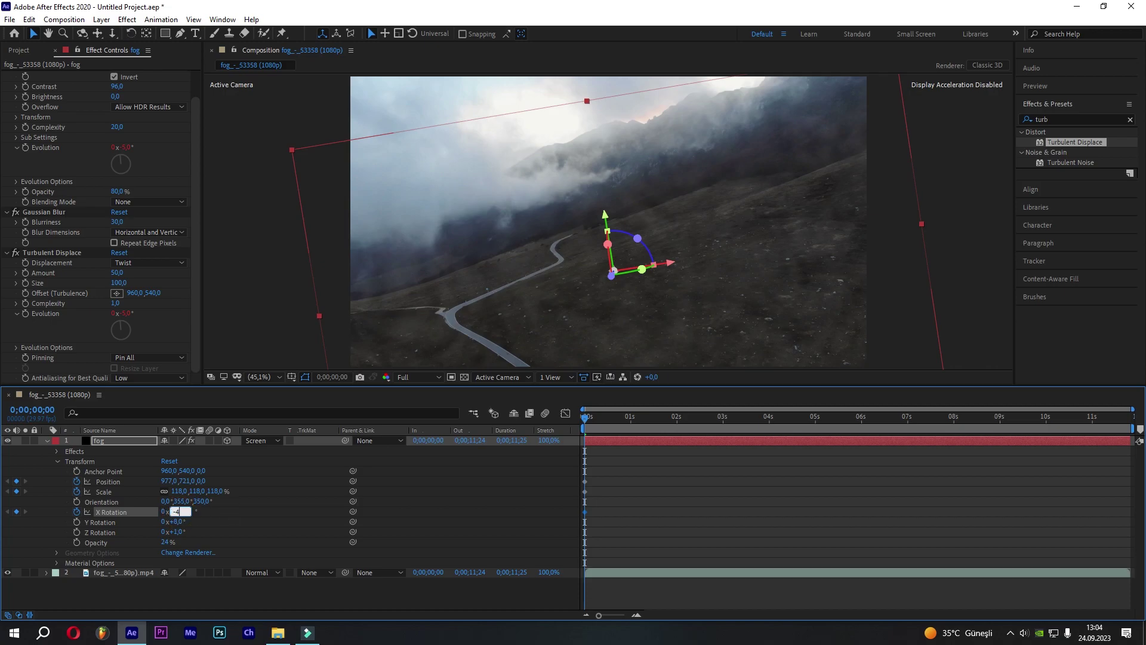
key("Return")
- At the last frame, set scale 124%, X rotation -54° and Position Y 779
left_click(121, 481)
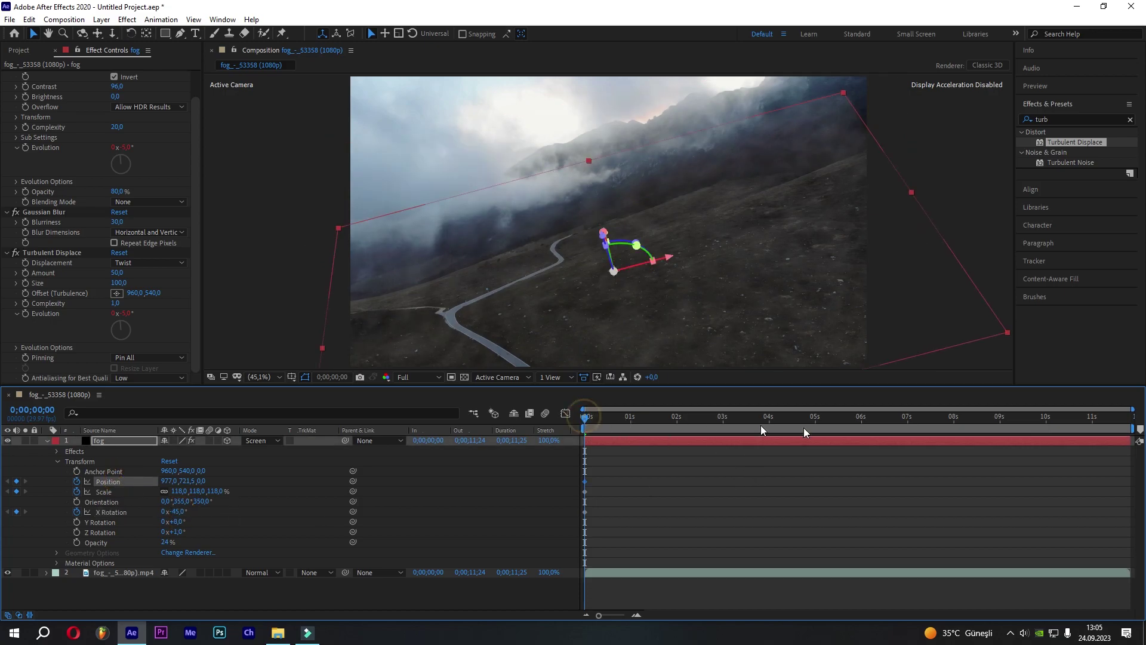
left_click_drag(805, 432, 1130, 430)
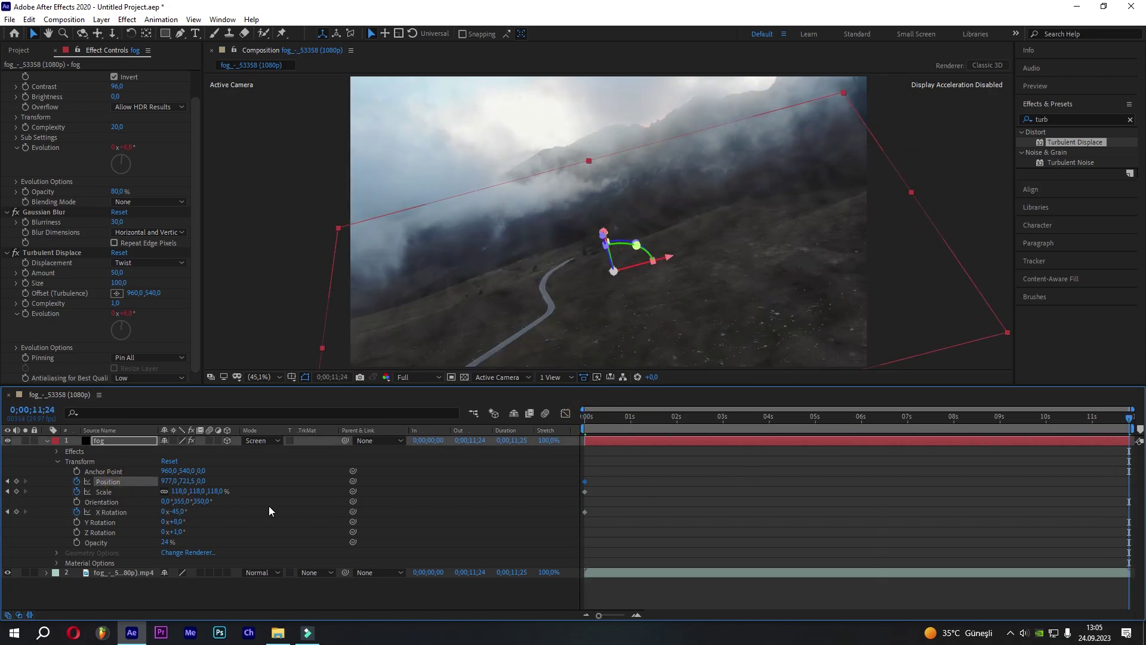
left_click(180, 491)
type("124")
key("Return")
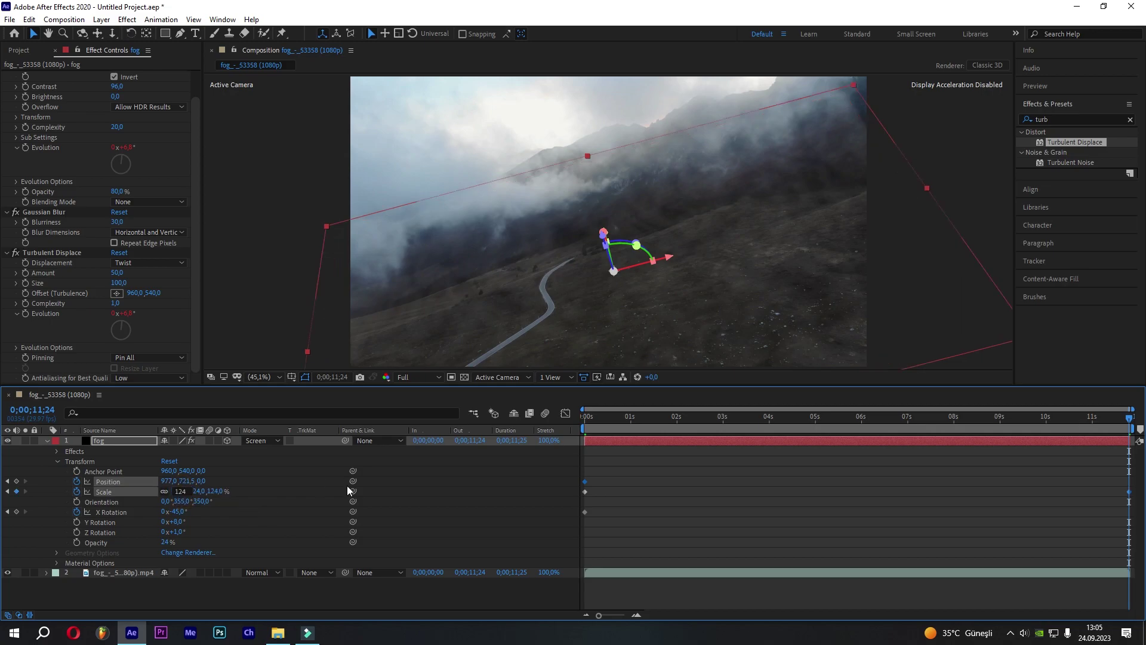
left_click(167, 512)
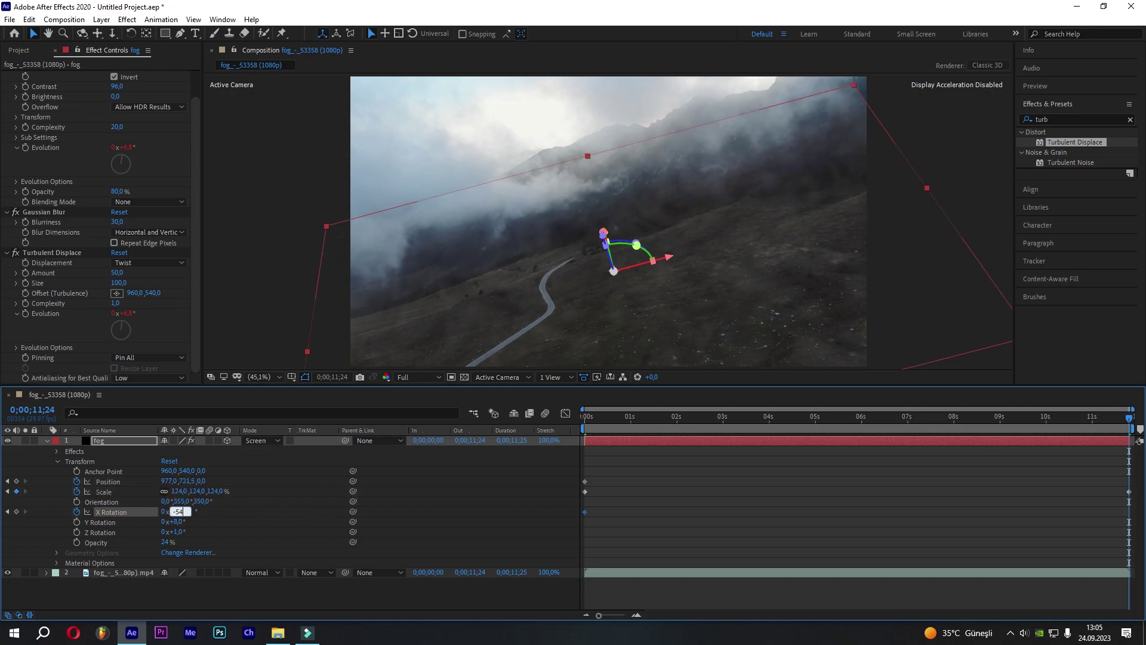
type("-54")
key("Return")
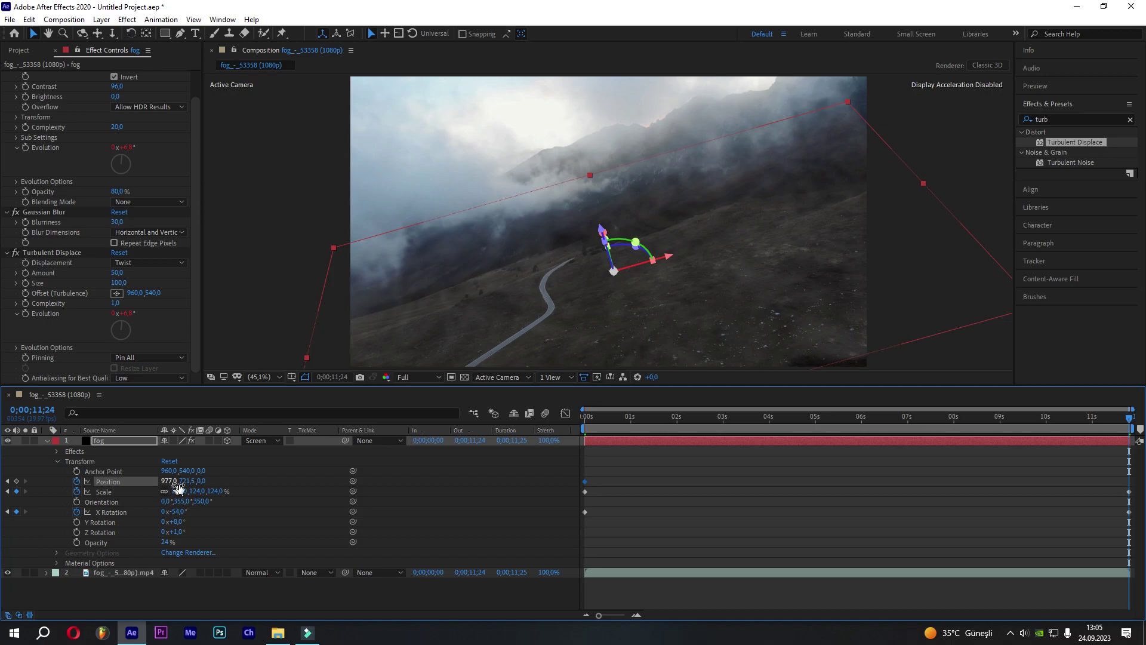
left_click_drag(179, 488, 199, 478)
type("9")
key("Return")
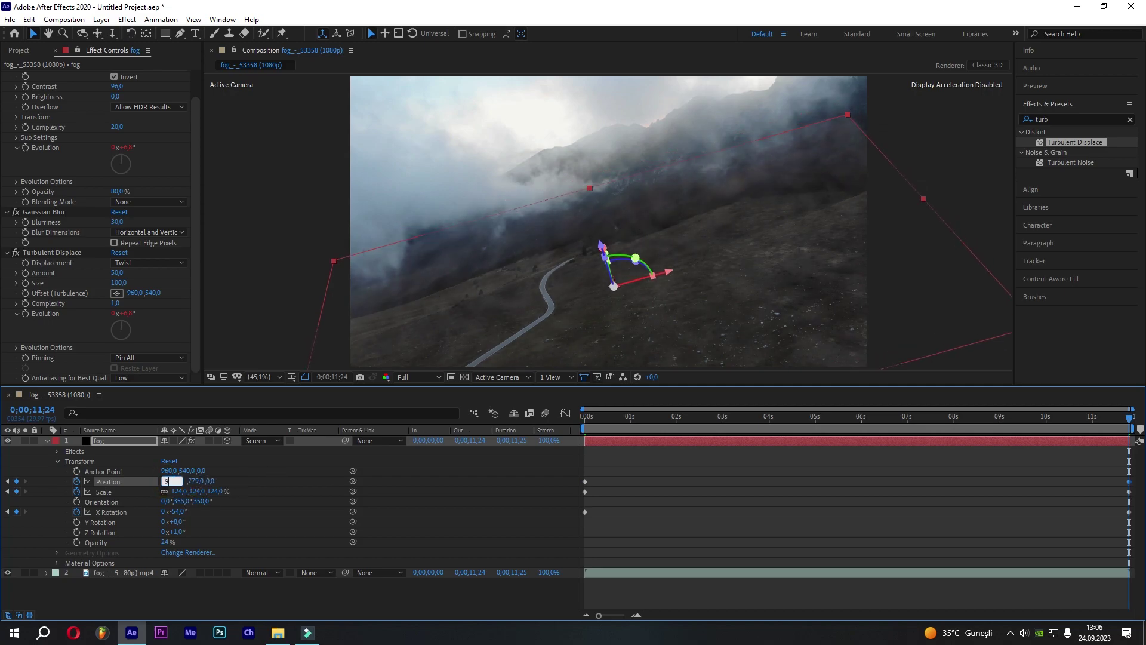
- Preview the fog motion over the first seconds of the clip
left_click(270, 488)
left_click_drag(623, 416, 572, 425)
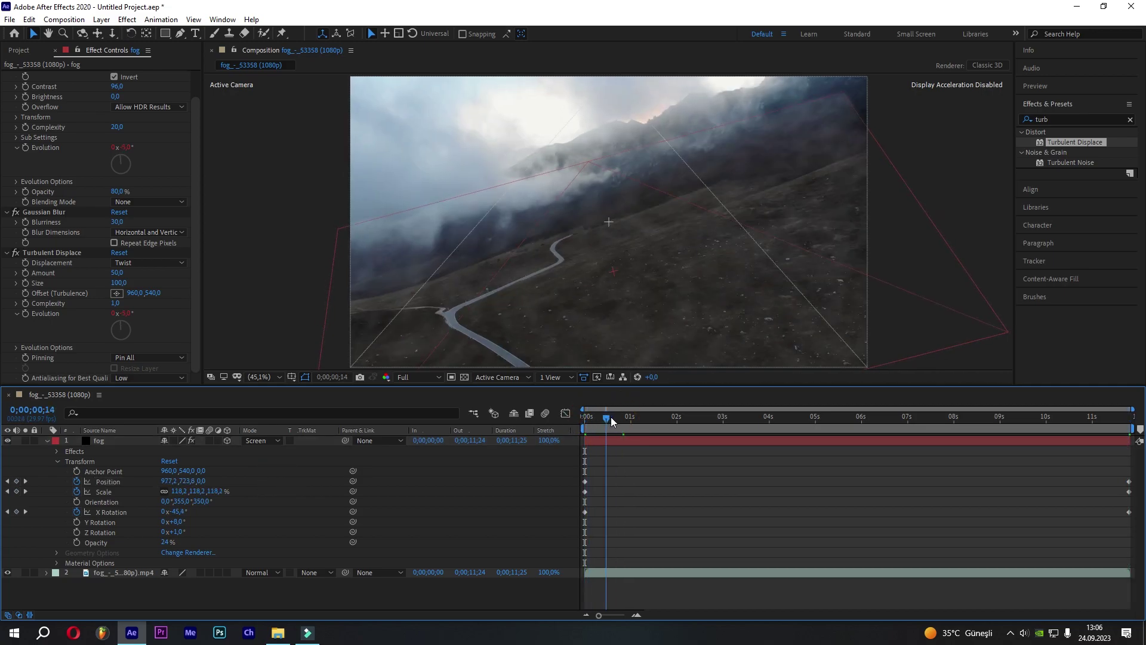
left_click_drag(589, 421, 949, 418)
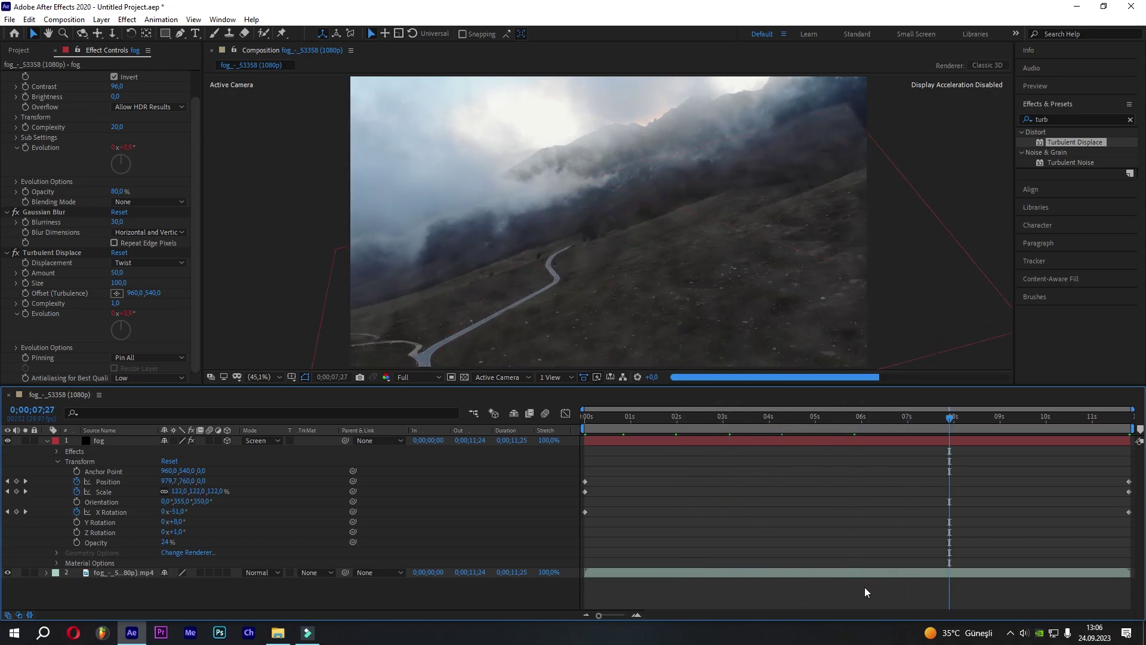
left_click(123, 442)
- Draw a pen mask on the fog layer enclosing the hillside at the first frame
left_click(181, 34)
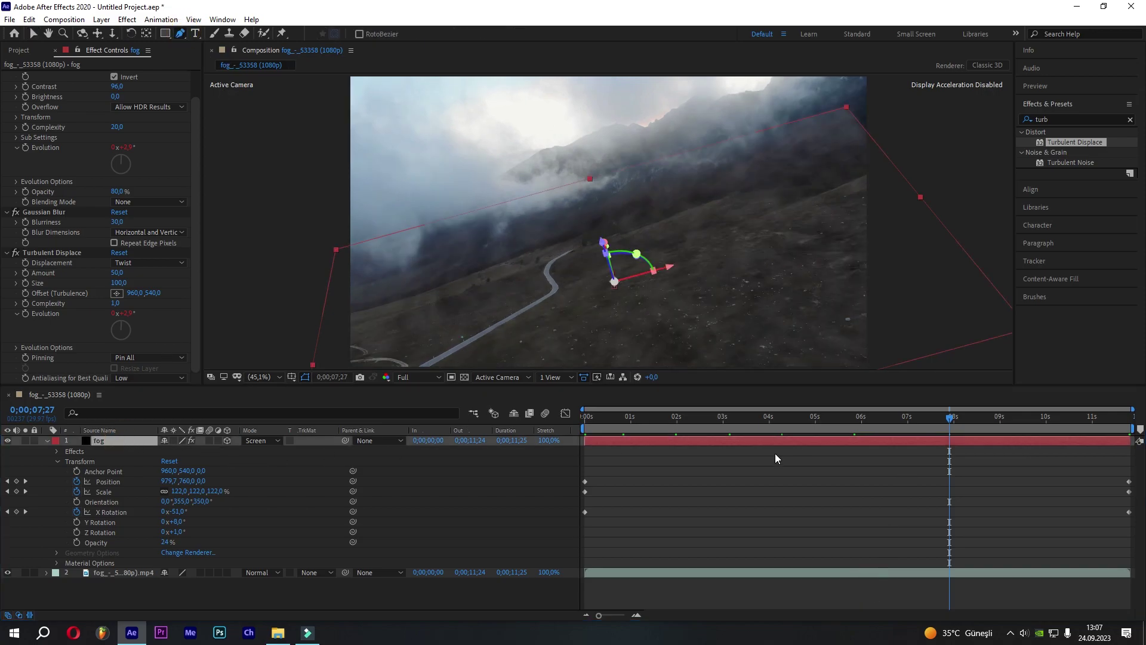
left_click_drag(598, 414, 452, 412)
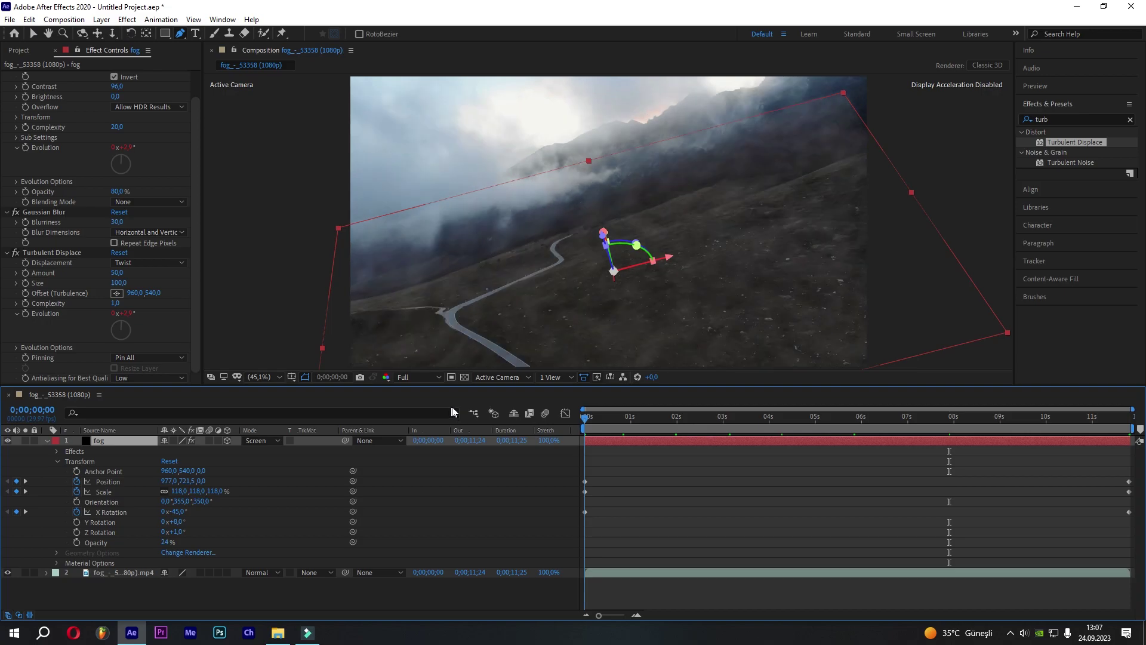
left_click(344, 300)
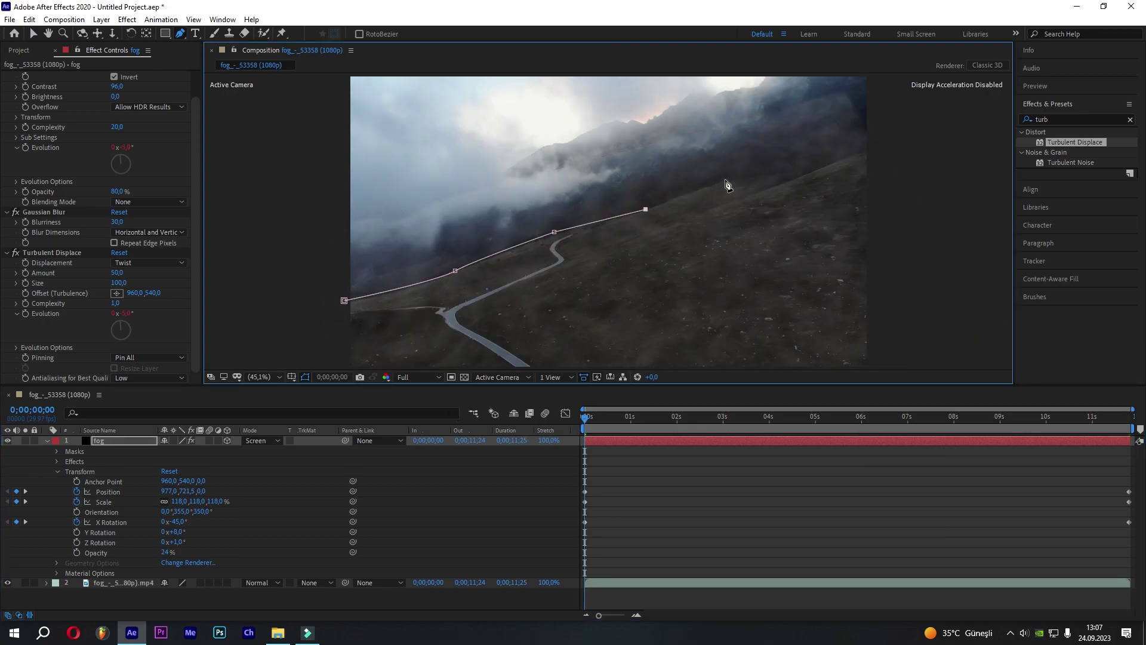
key("comma")
key("comma")
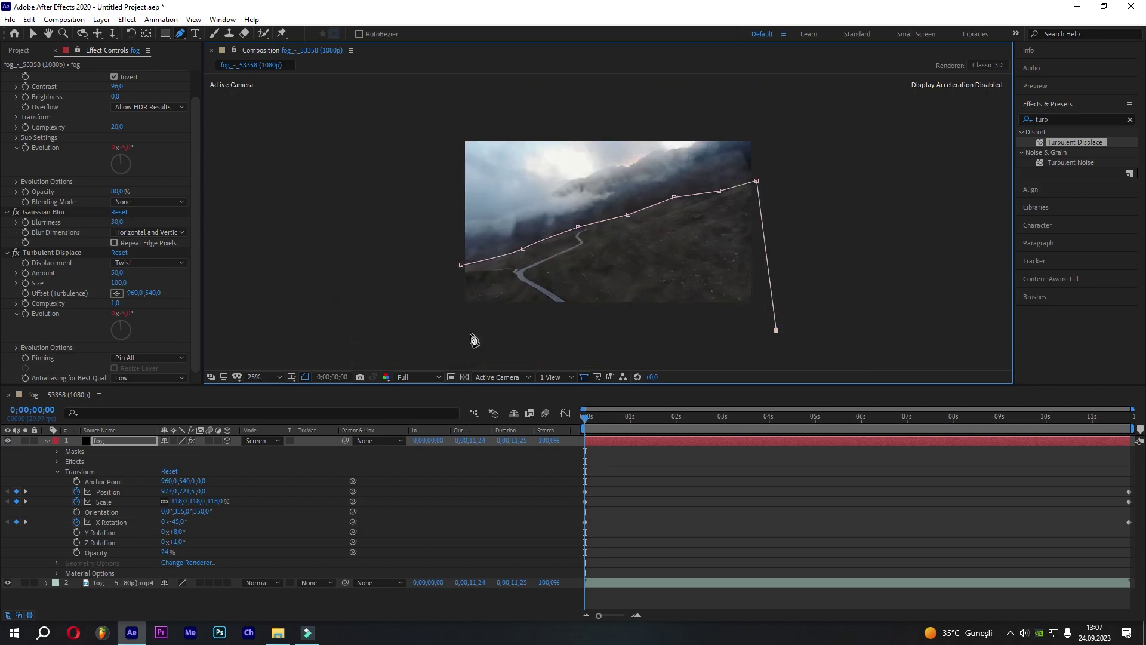
left_click(442, 334)
left_click(462, 265)
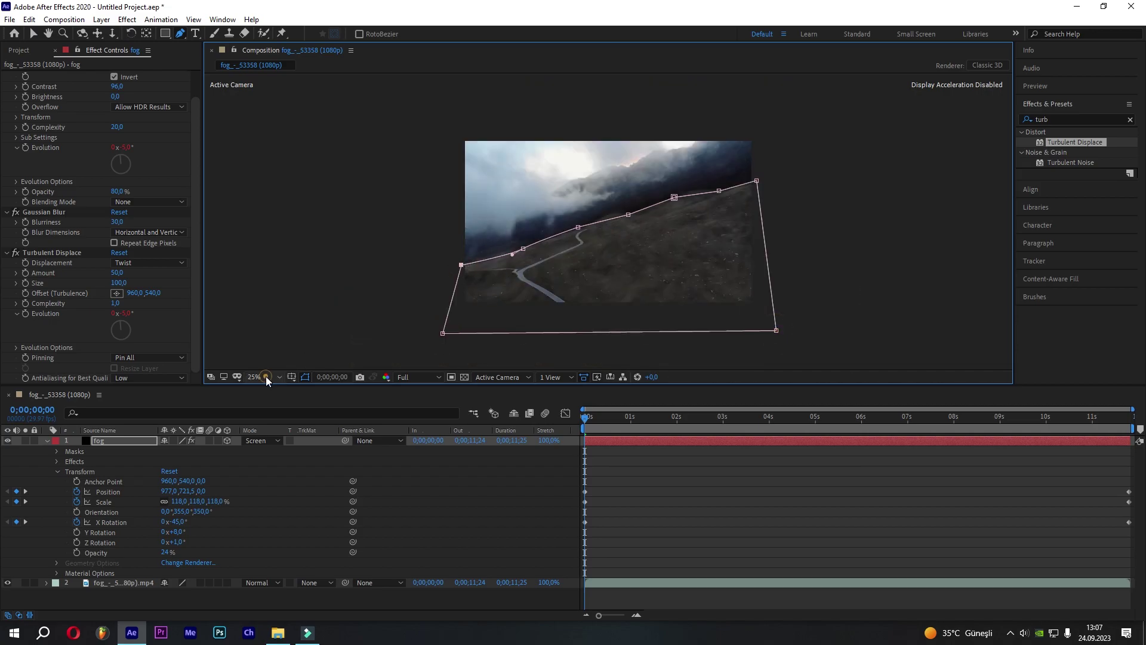
left_click(266, 378)
left_click(272, 398)
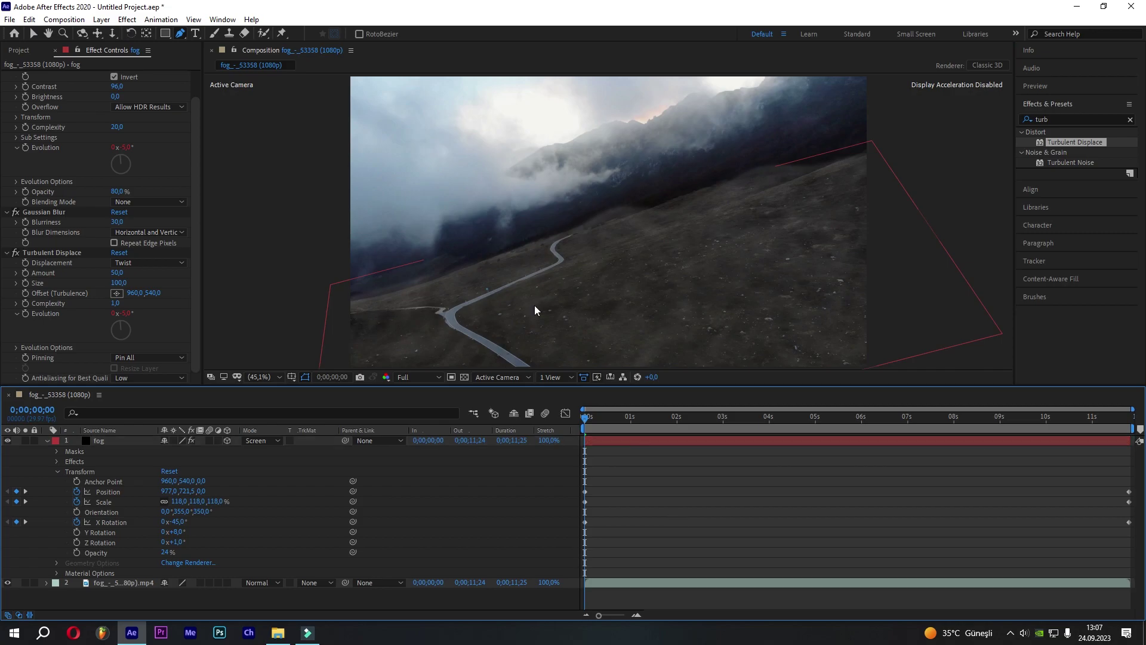
key("F2")
- Feather Mask 1 by 180 pixels and preview the softened edge
left_click(56, 451)
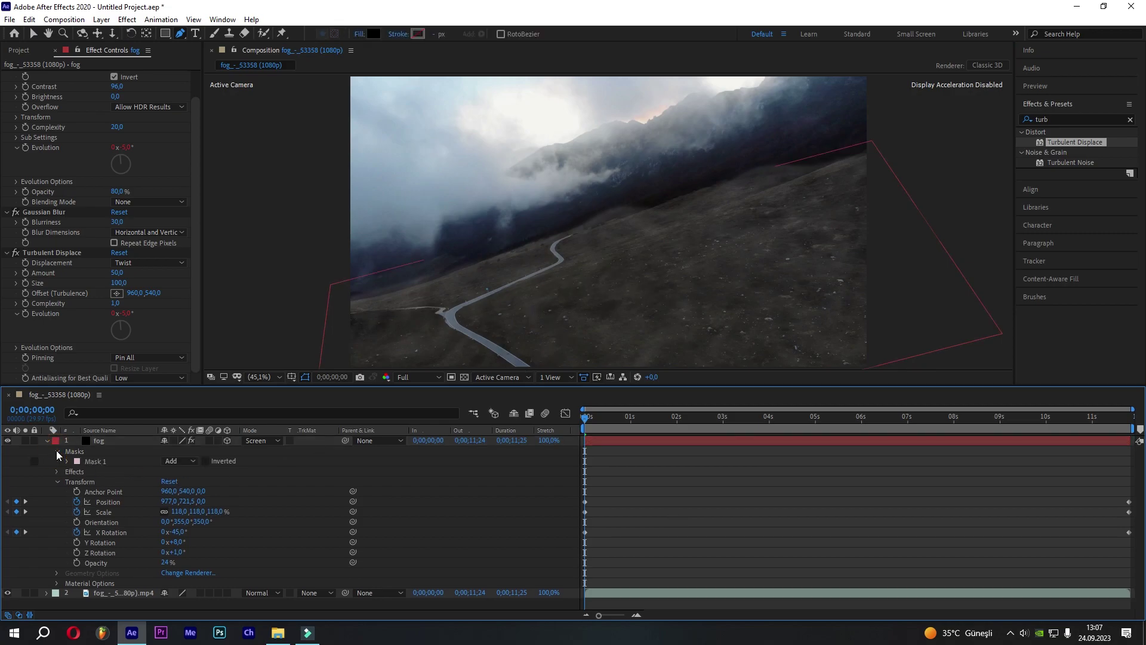
left_click(67, 461)
left_click(109, 481)
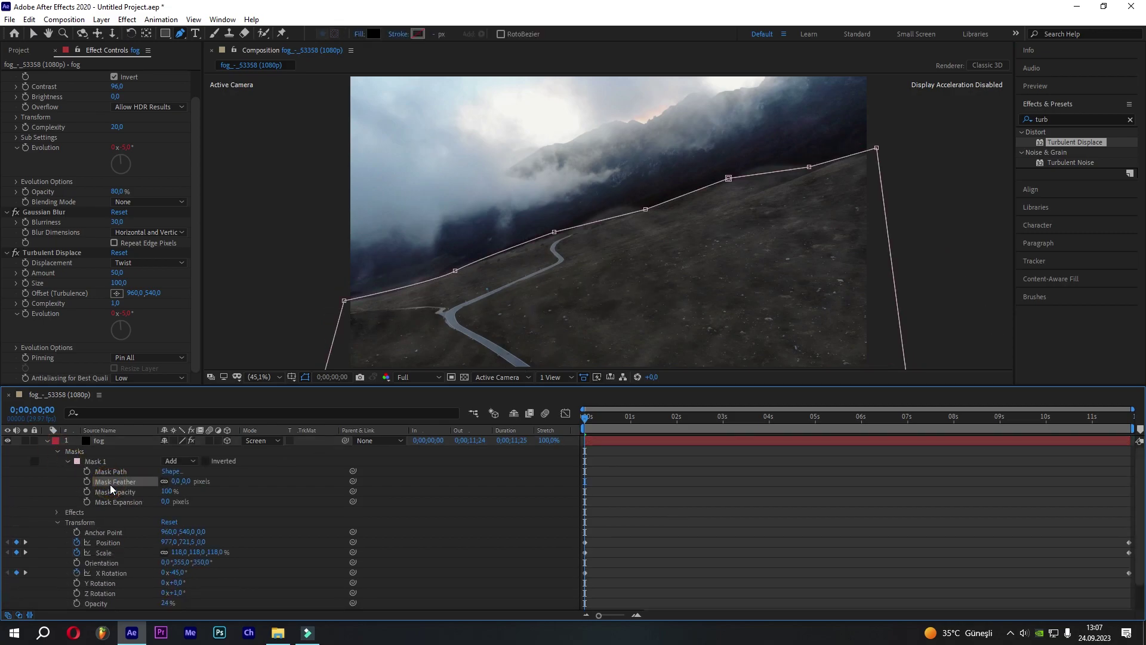
left_click_drag(176, 481, 199, 482)
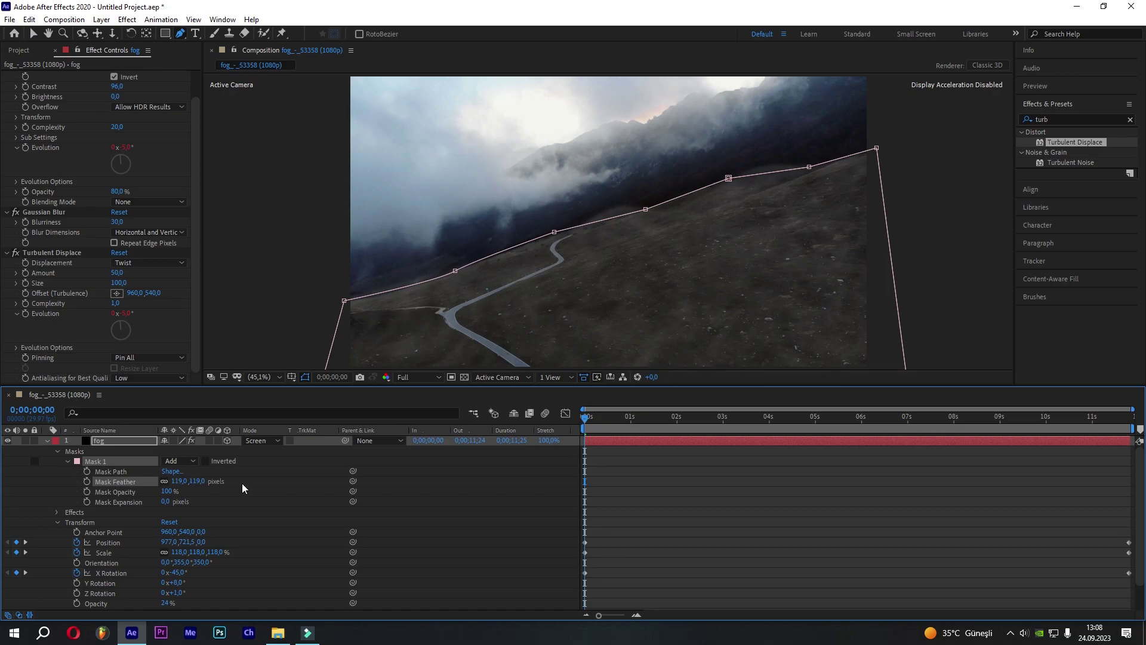
left_click(256, 510)
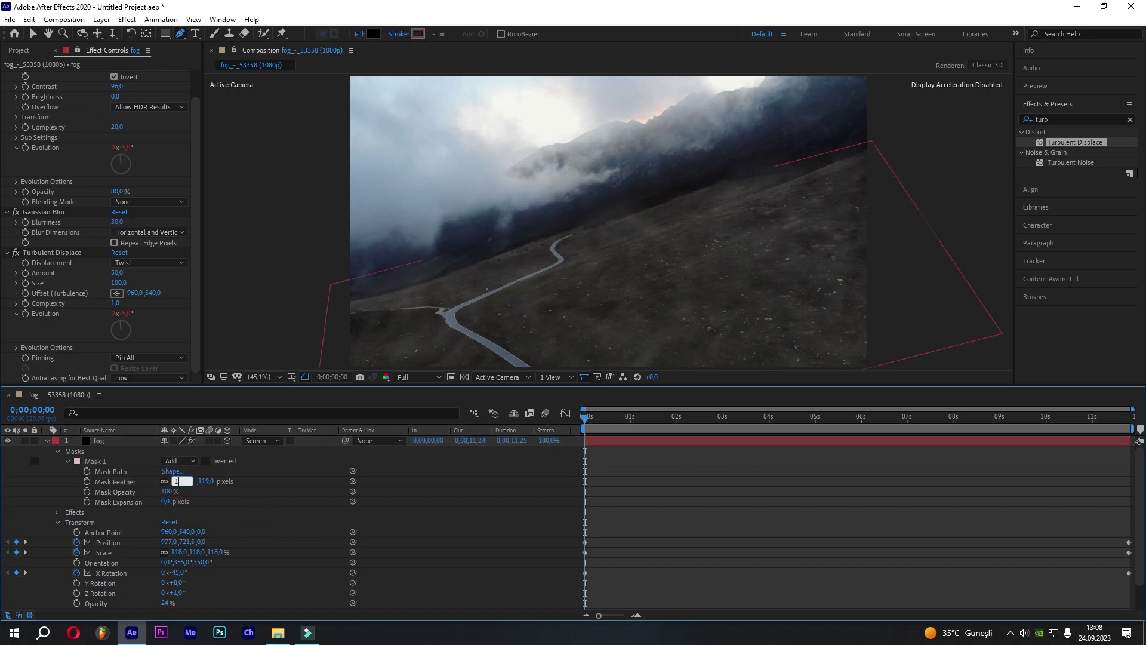
type("80")
key("Return")
left_click(515, 507)
left_click_drag(591, 417, 665, 417)
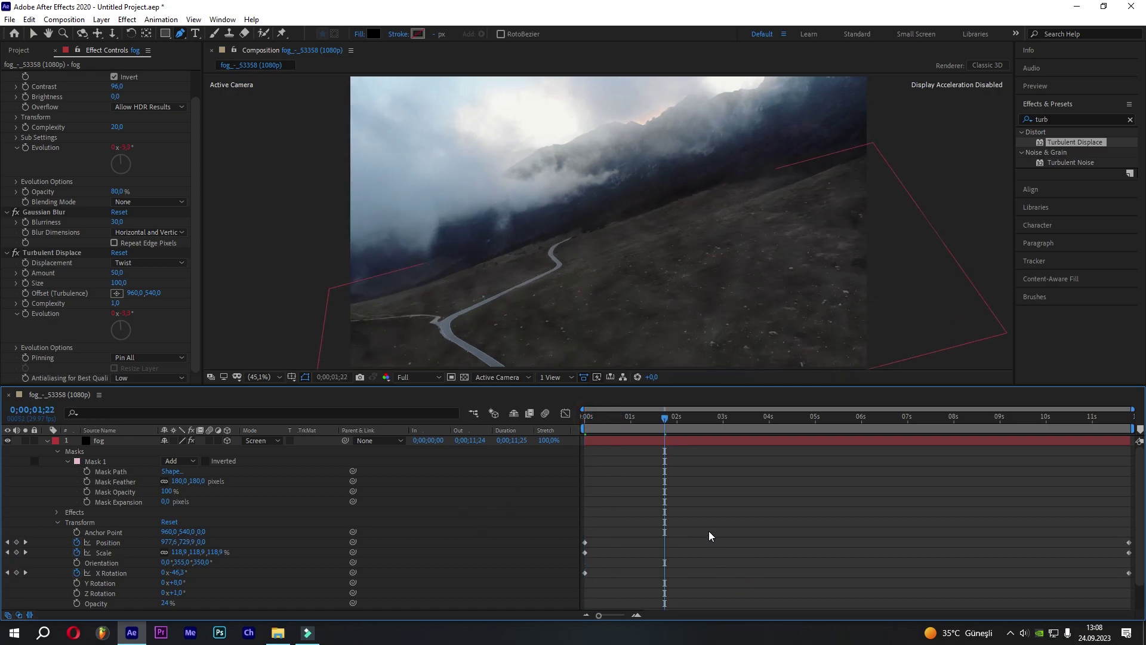
key("Home")
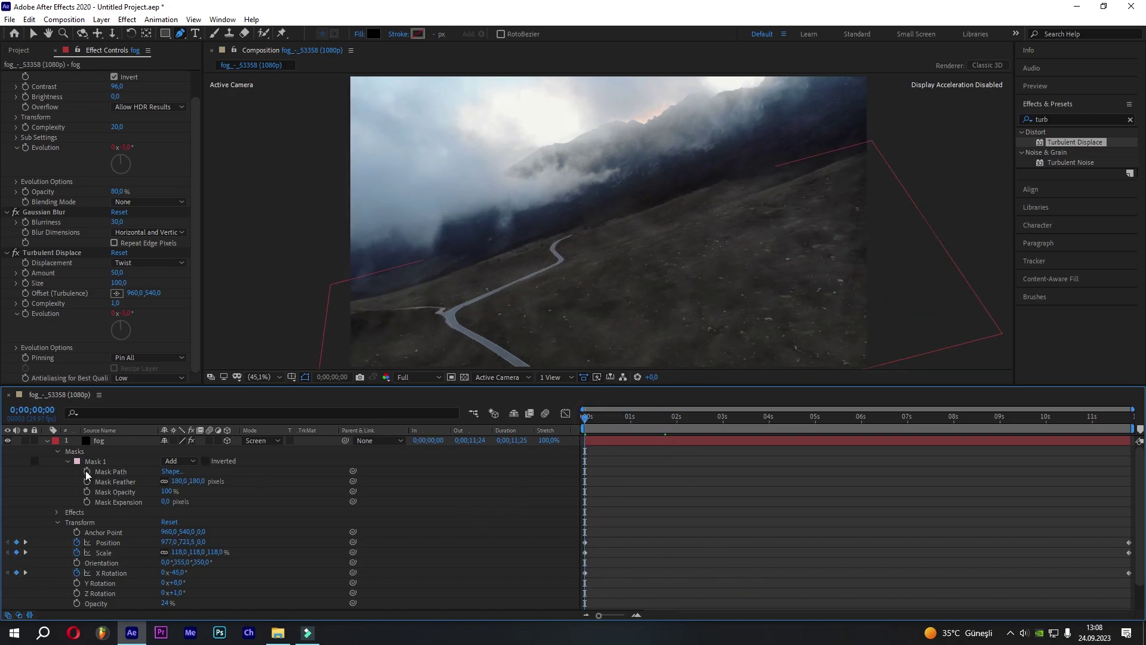
- Keyframe the mask path at 0 s, then add ridge points and smooth corners at 8 s
left_click(86, 471)
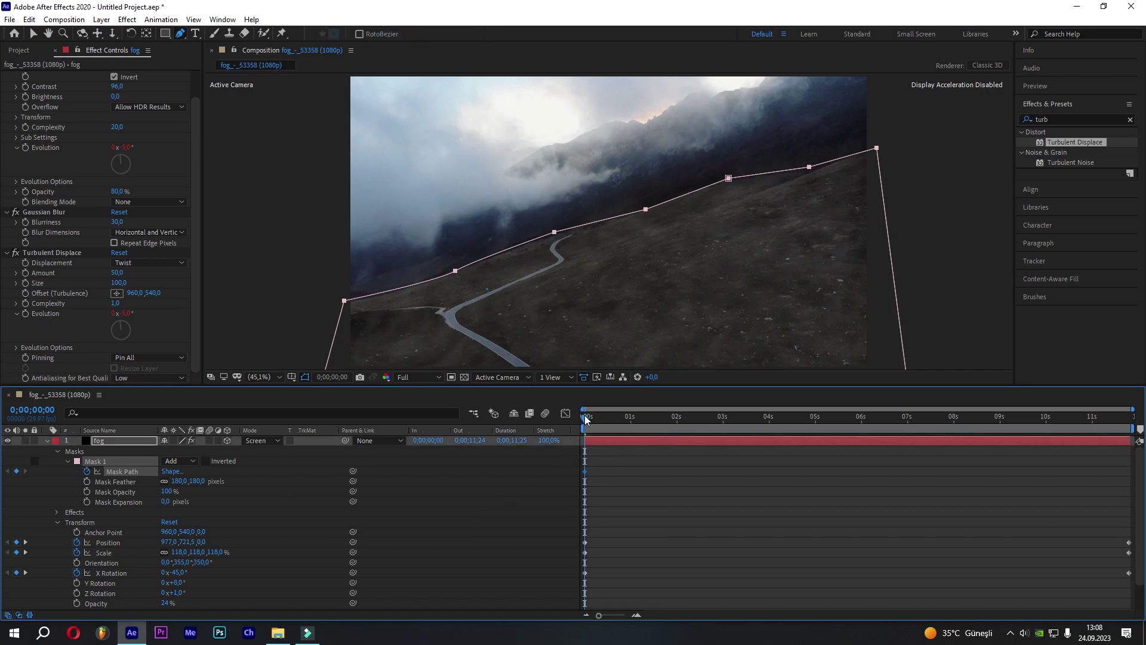
left_click_drag(700, 421, 956, 418)
left_click(700, 511)
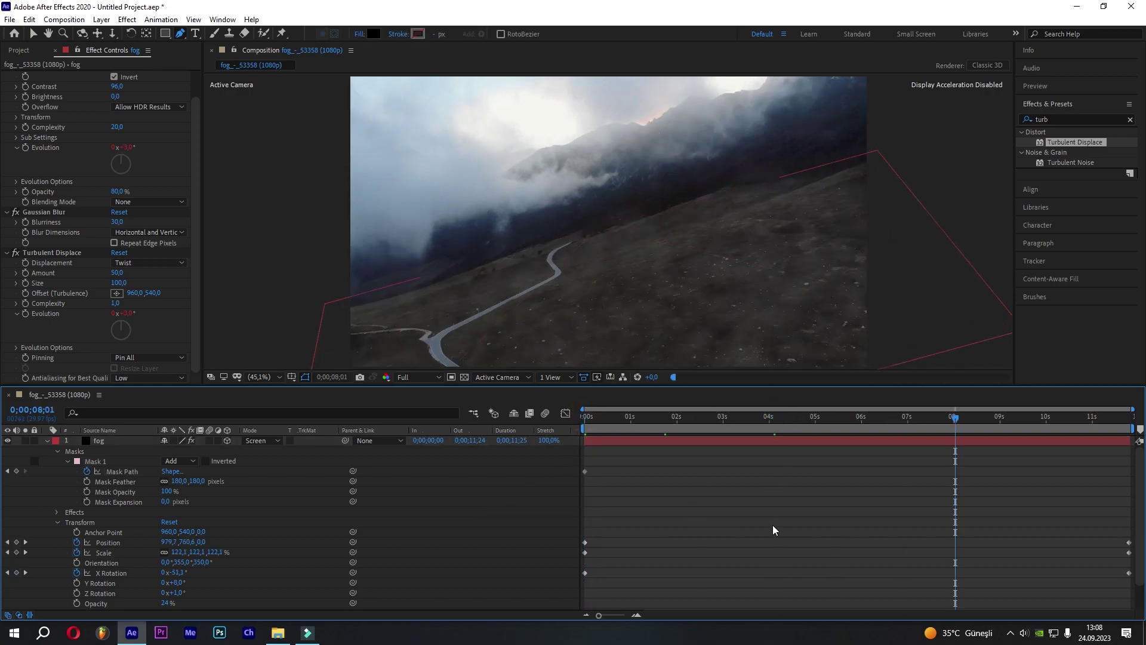
left_click(133, 472)
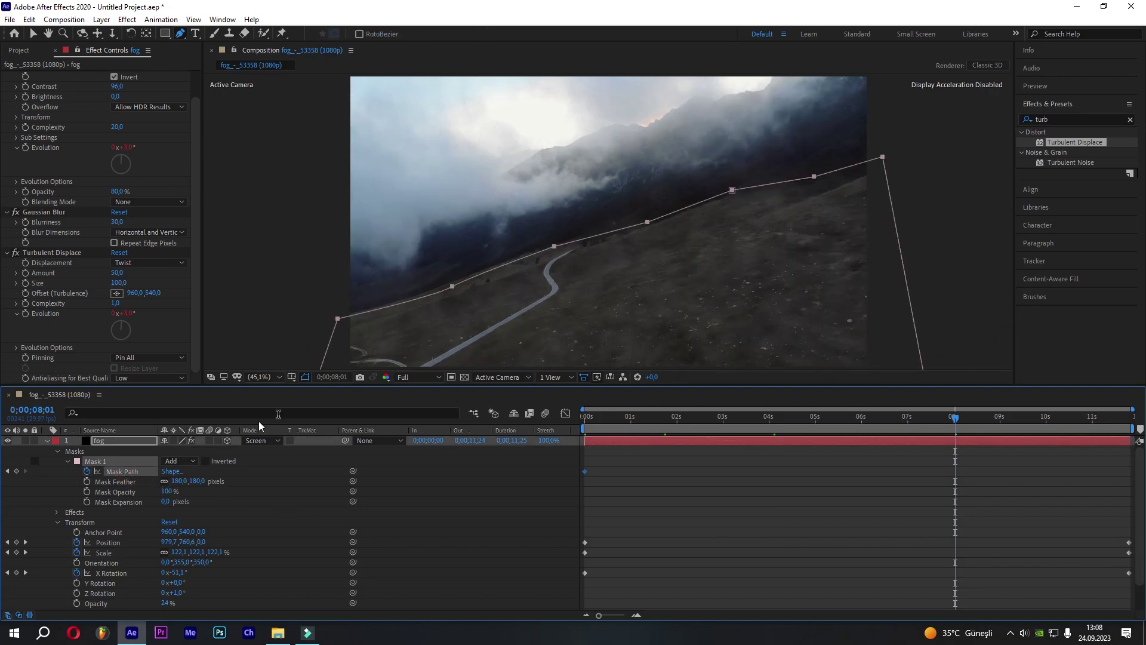
left_click(452, 287)
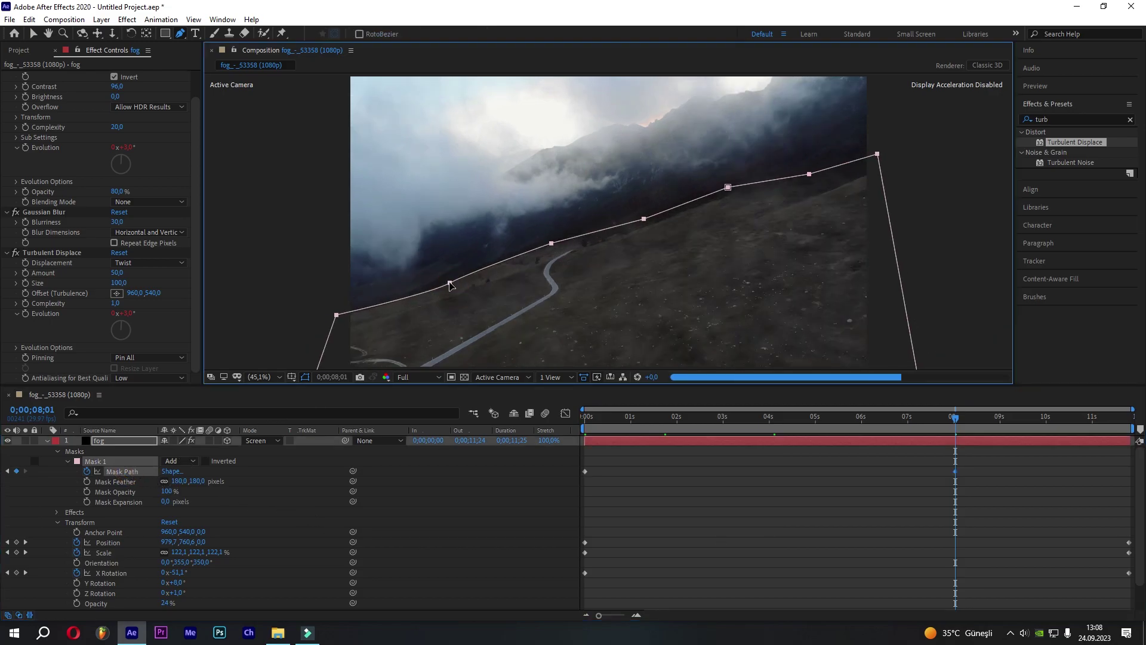
left_click(761, 500)
left_click(221, 469)
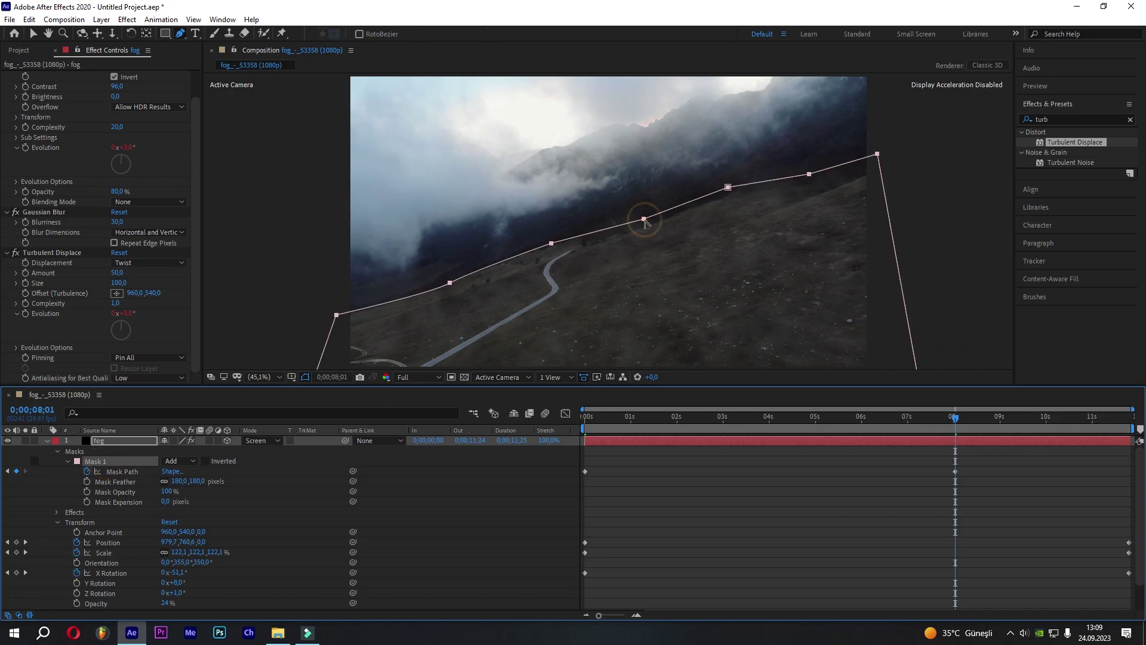
left_click_drag(644, 219, 581, 233)
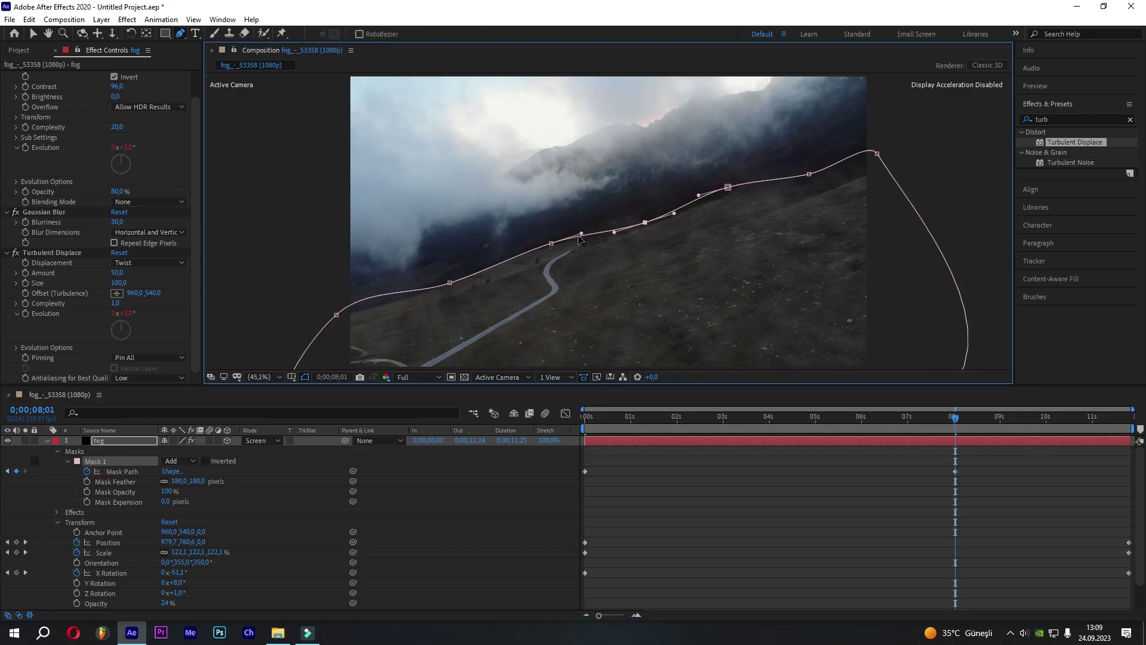
- At the final frame, nudge mask points onto the ridge and review the animation
left_click(729, 187)
left_click(1044, 416)
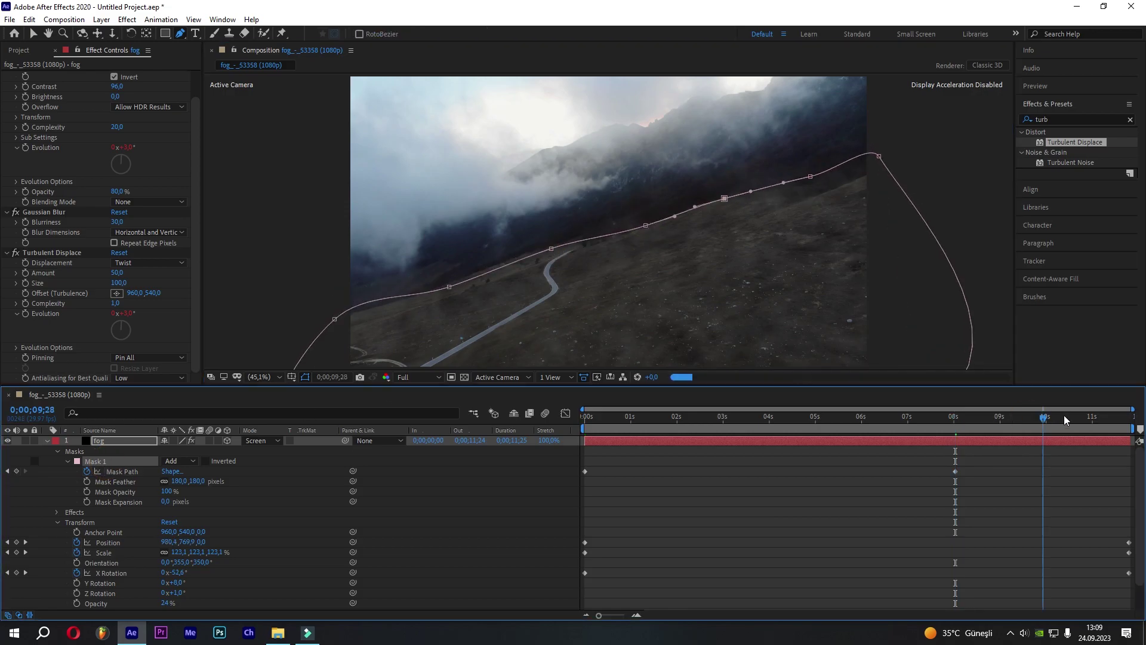
left_click_drag(1064, 416, 1130, 416)
left_click_drag(644, 233, 631, 241)
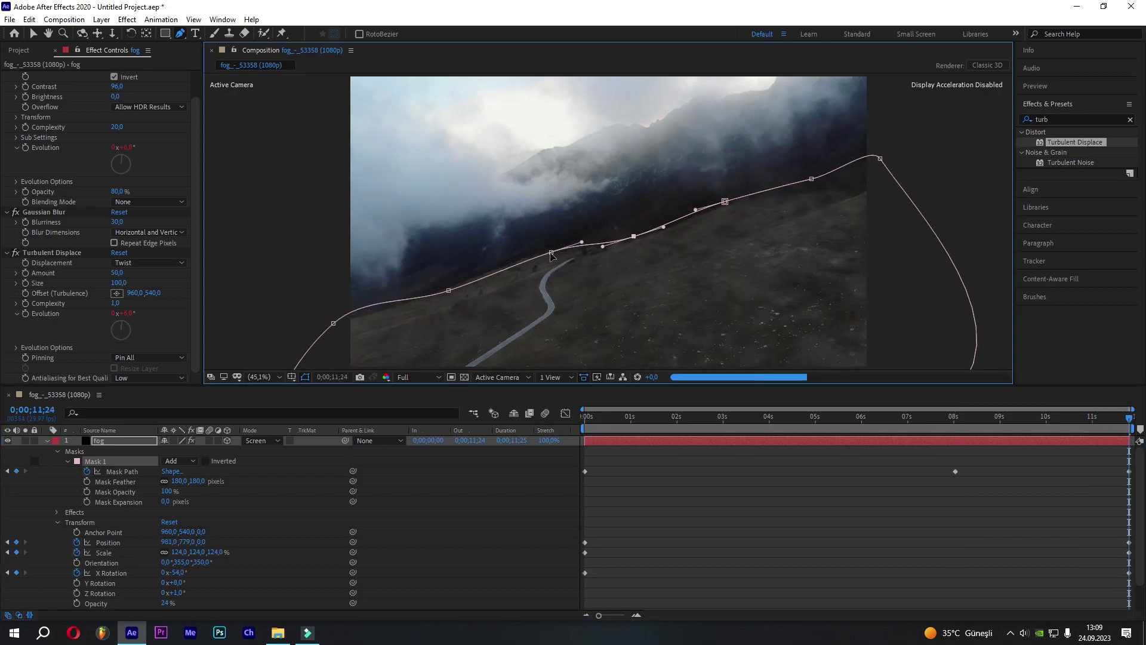
left_click(333, 335)
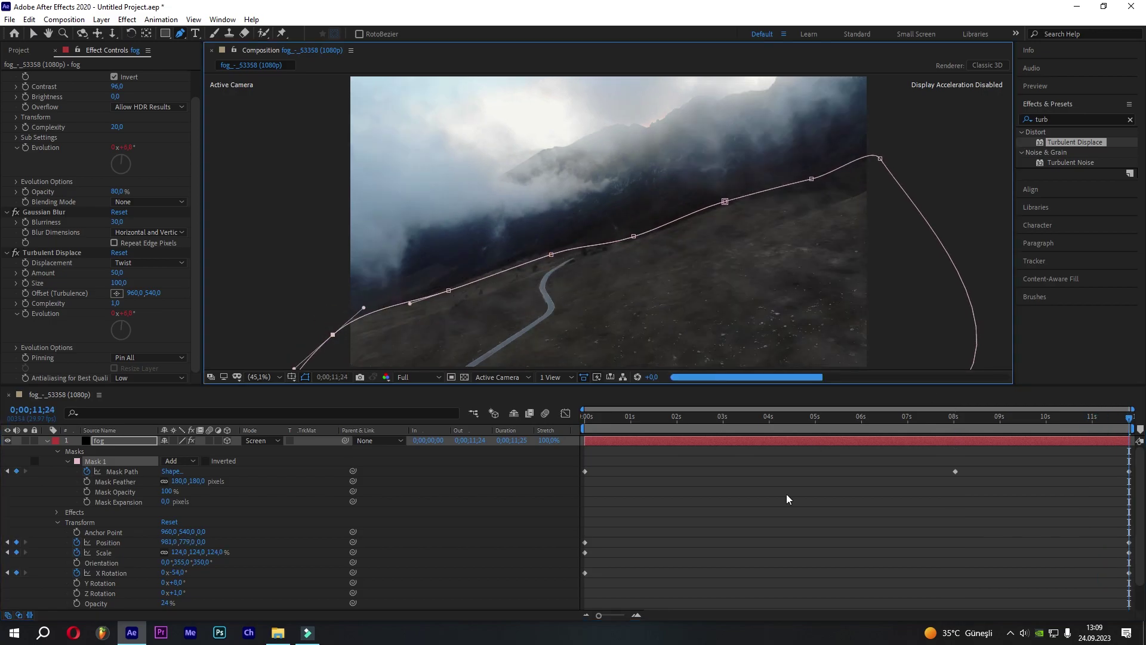
left_click(790, 527)
left_click_drag(1129, 416, 1013, 416)
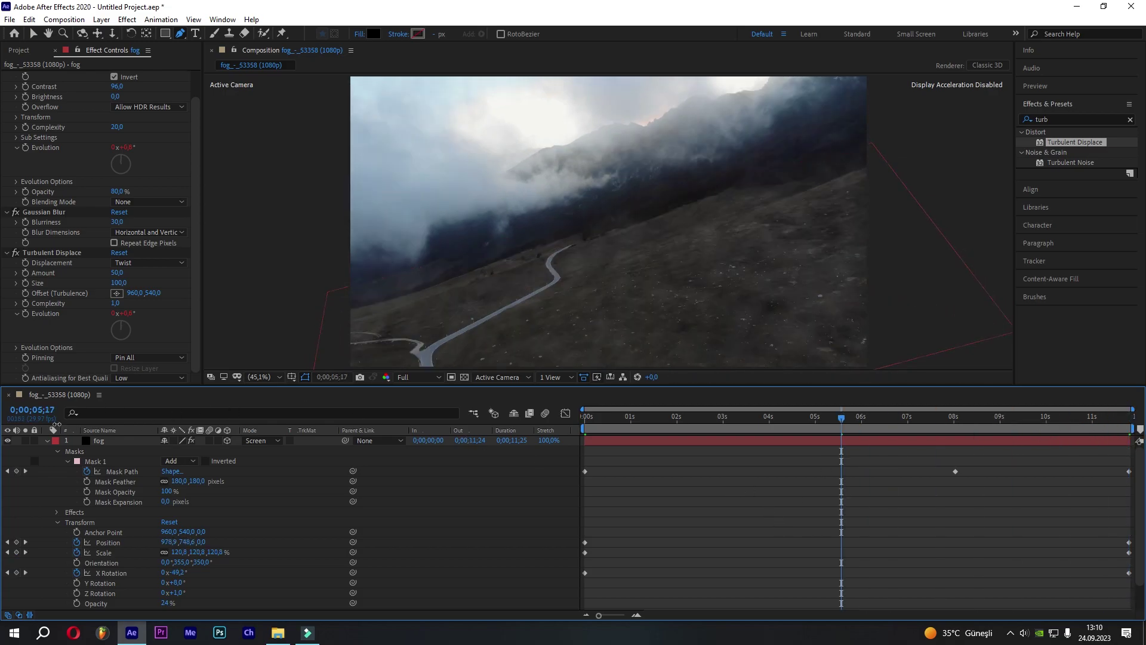
left_click(47, 440)
- Apply the Brightness & Contrast effect to the drone footage layer
left_click(101, 453)
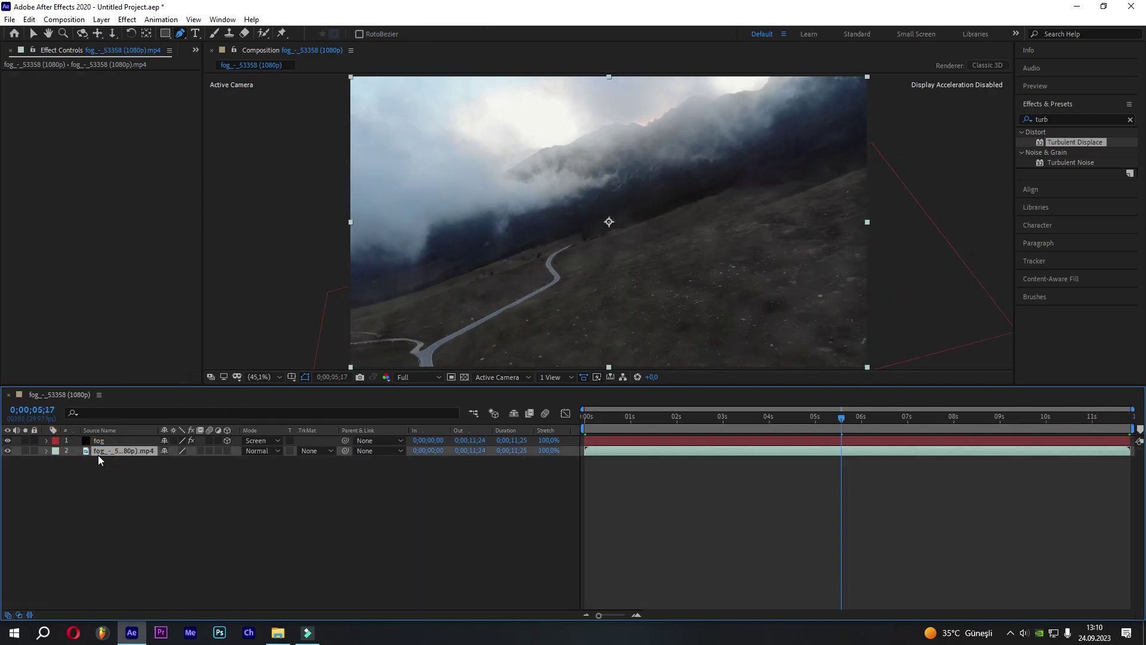
double_click(1051, 119)
type("brig")
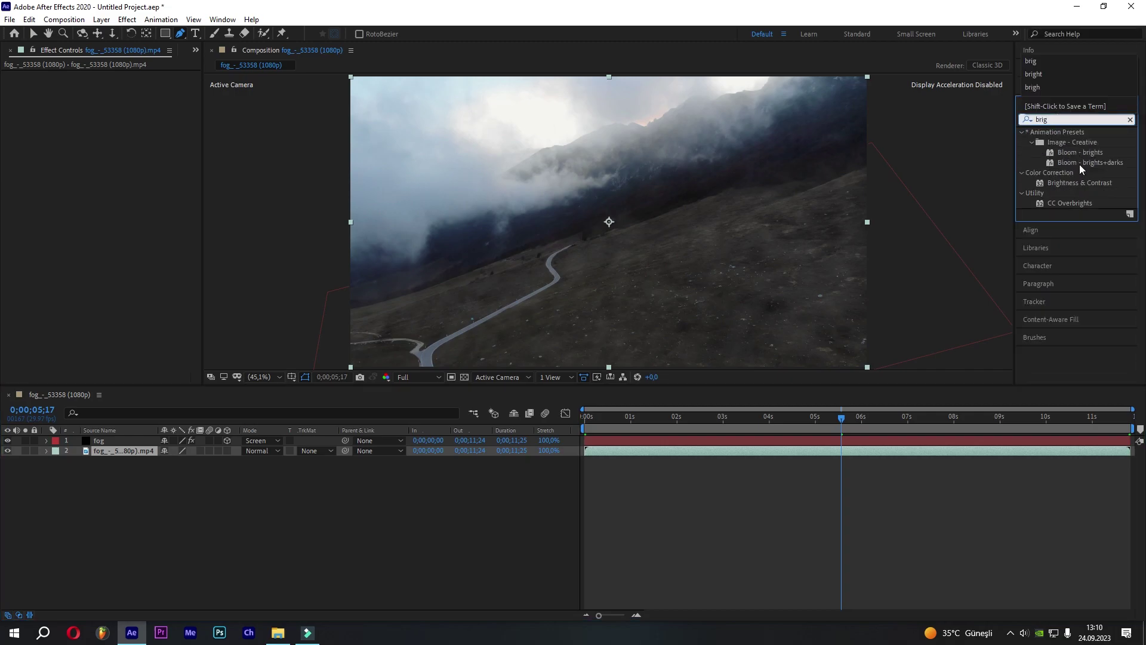
left_click(1082, 183)
left_click_drag(1082, 183, 123, 452)
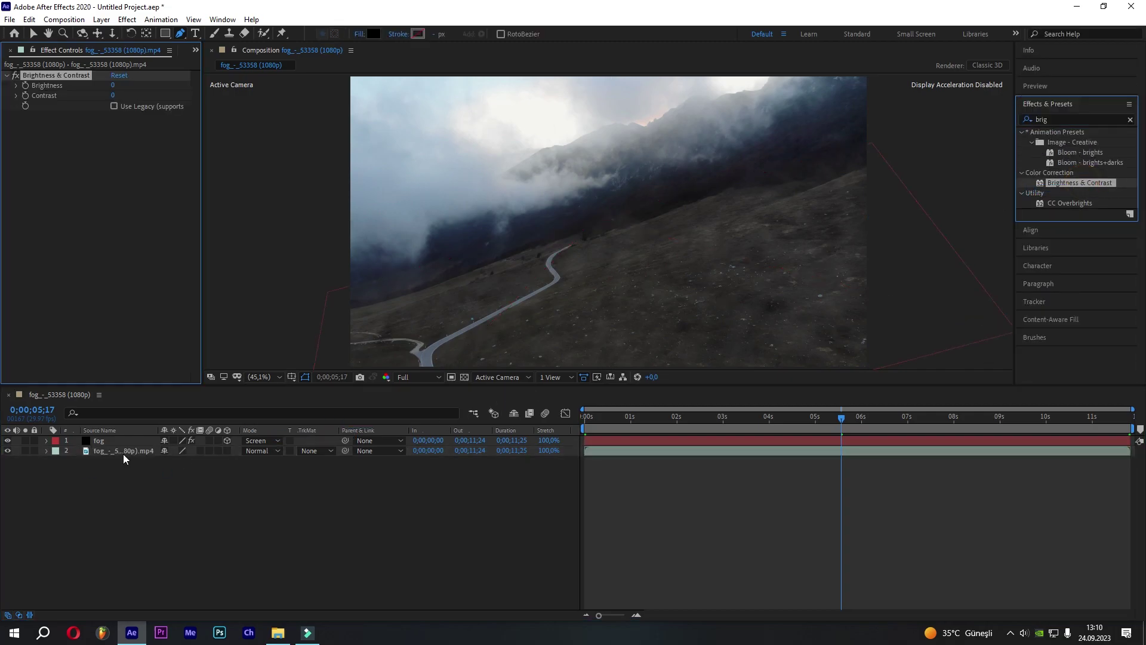
- Set Brightness to -15 and Contrast to -20, toggling the effect to compare
key("v")
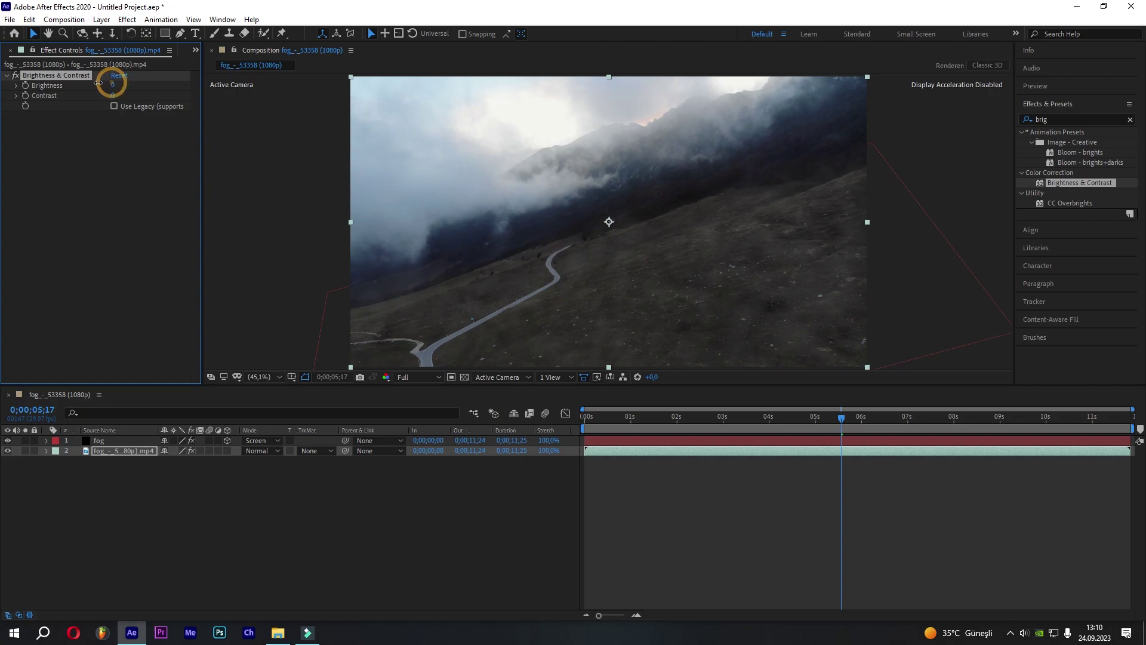
left_click_drag(114, 85, 123, 94)
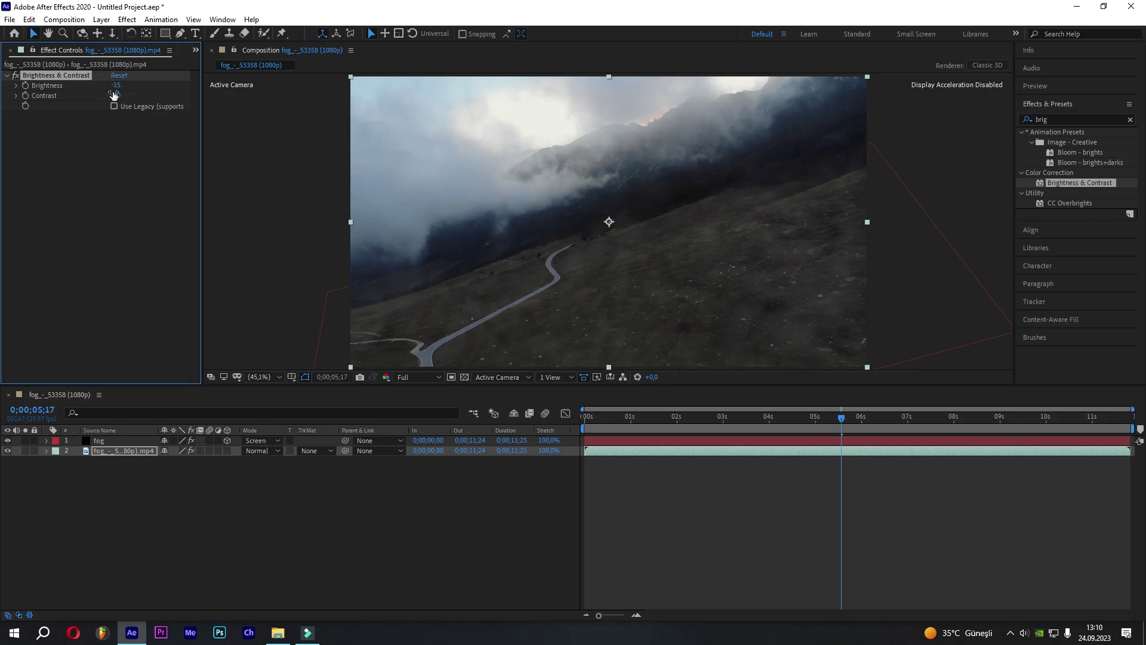
left_click(695, 554)
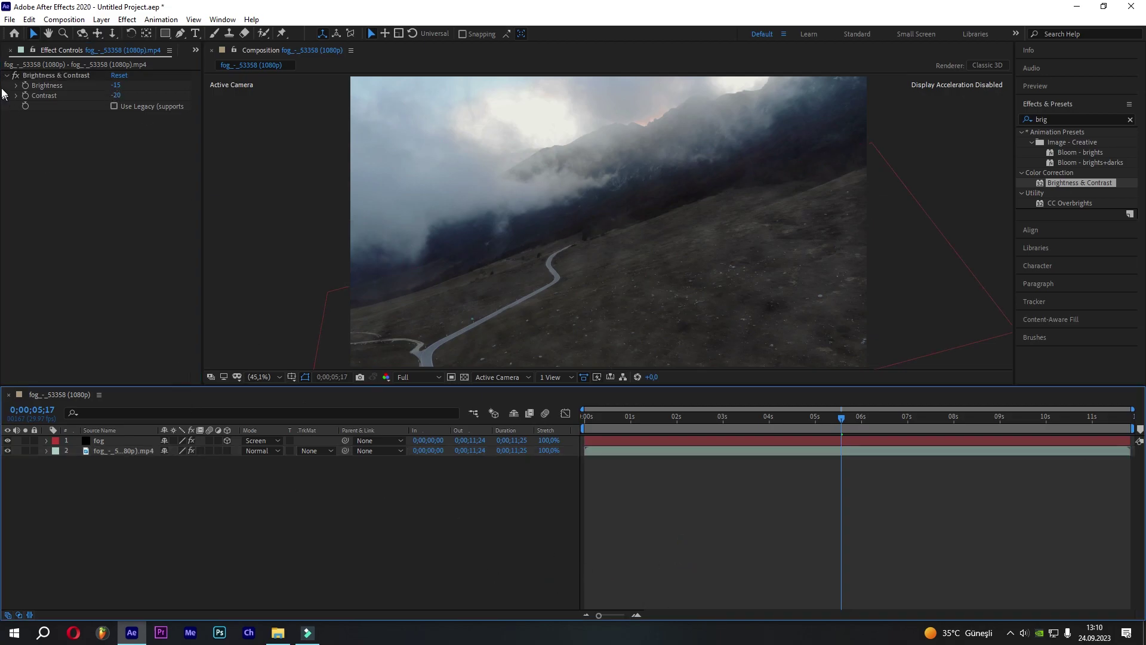
left_click(16, 76)
left_click(16, 77)
left_click(16, 77)
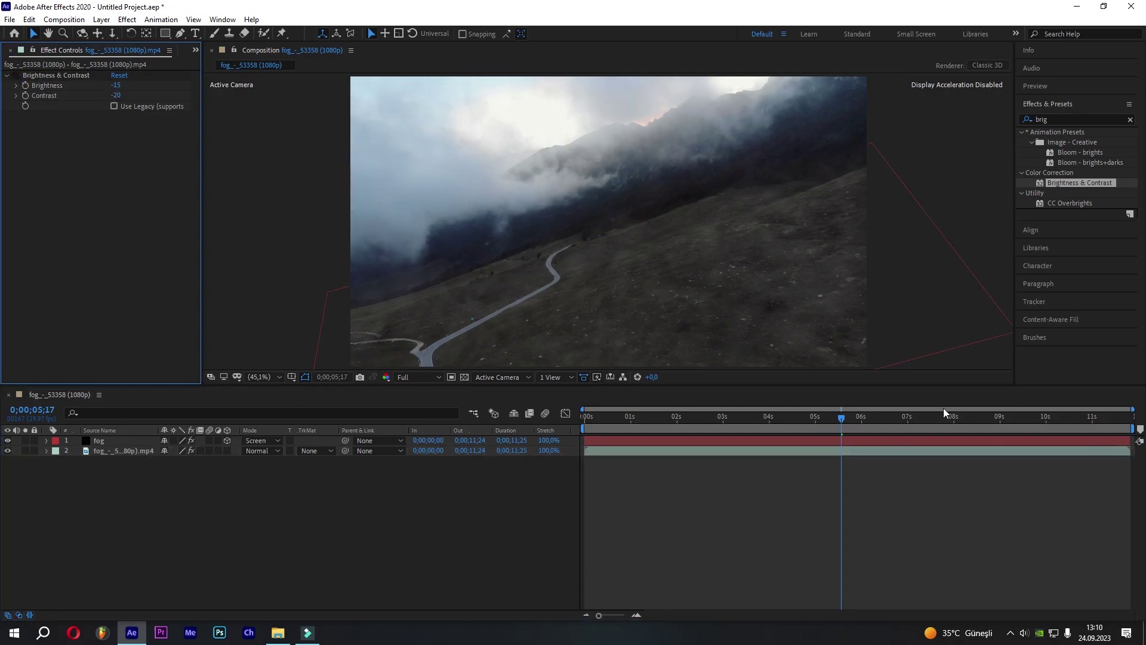
left_click_drag(766, 413, 717, 416)
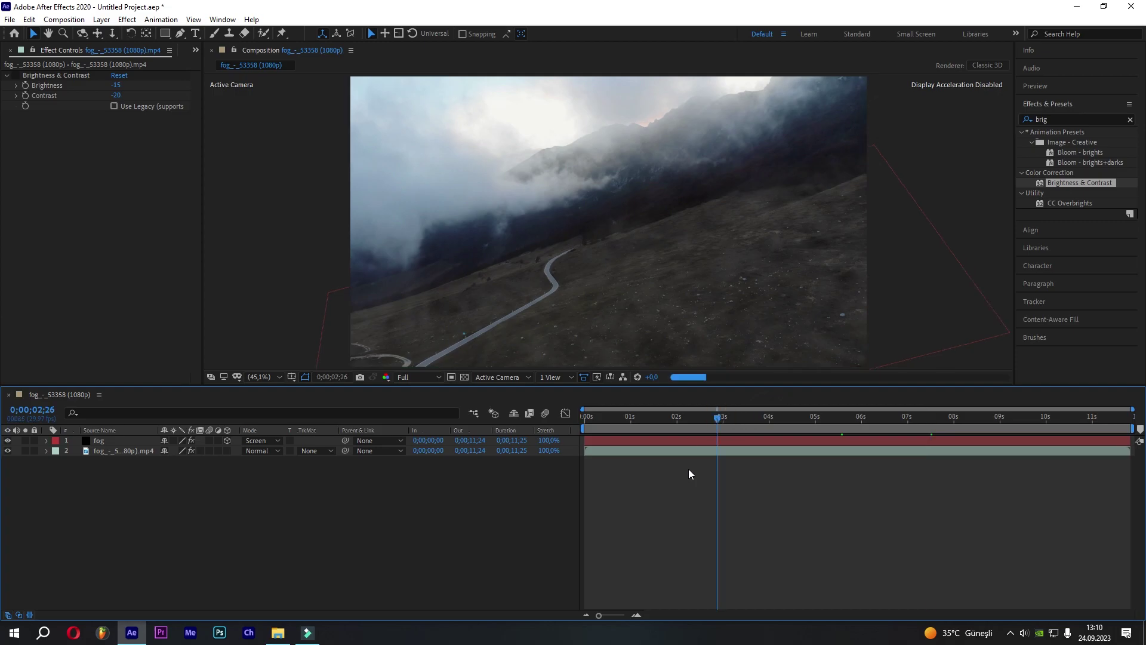
left_click(8, 440)
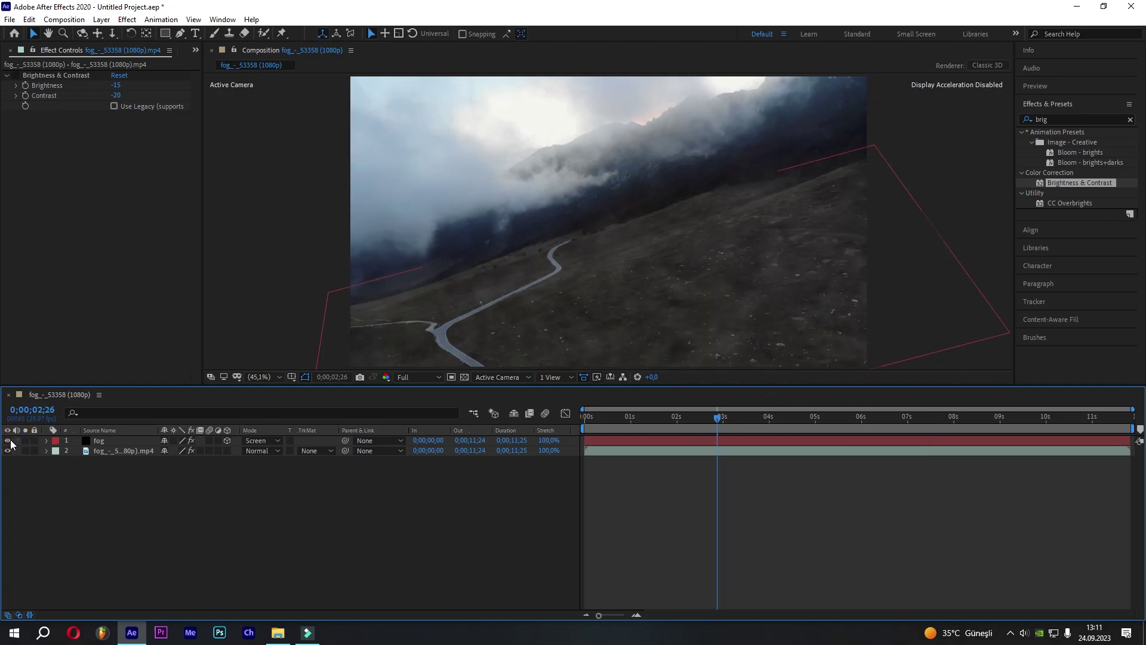
left_click(9, 440)
left_click(9, 440)
left_click_drag(750, 417, 365, 435)
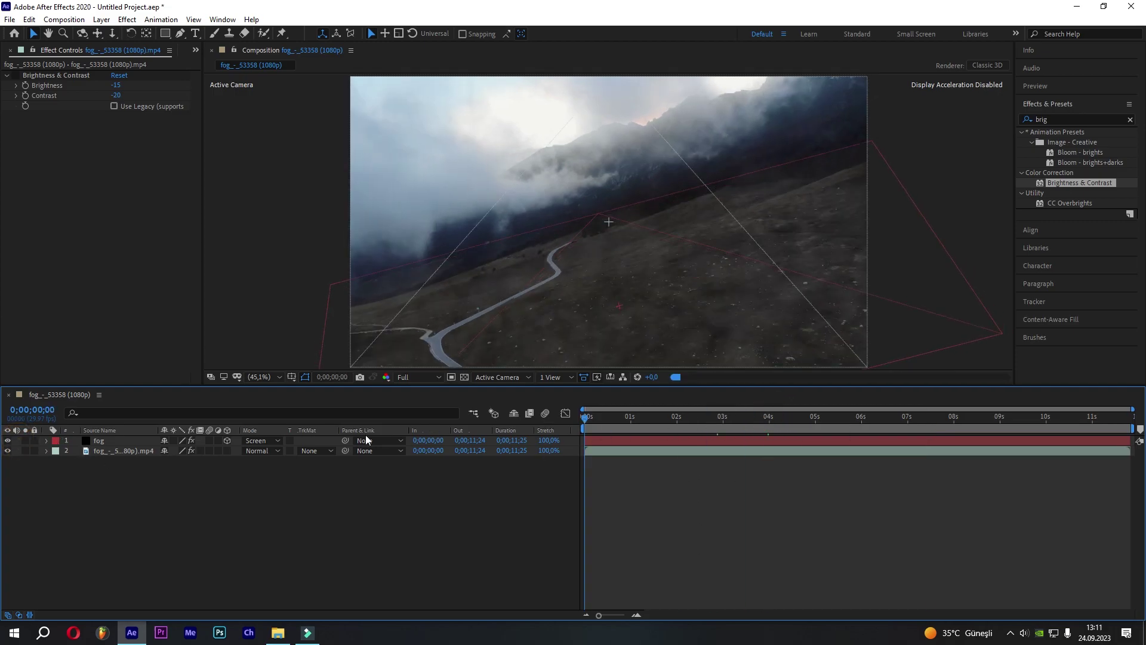